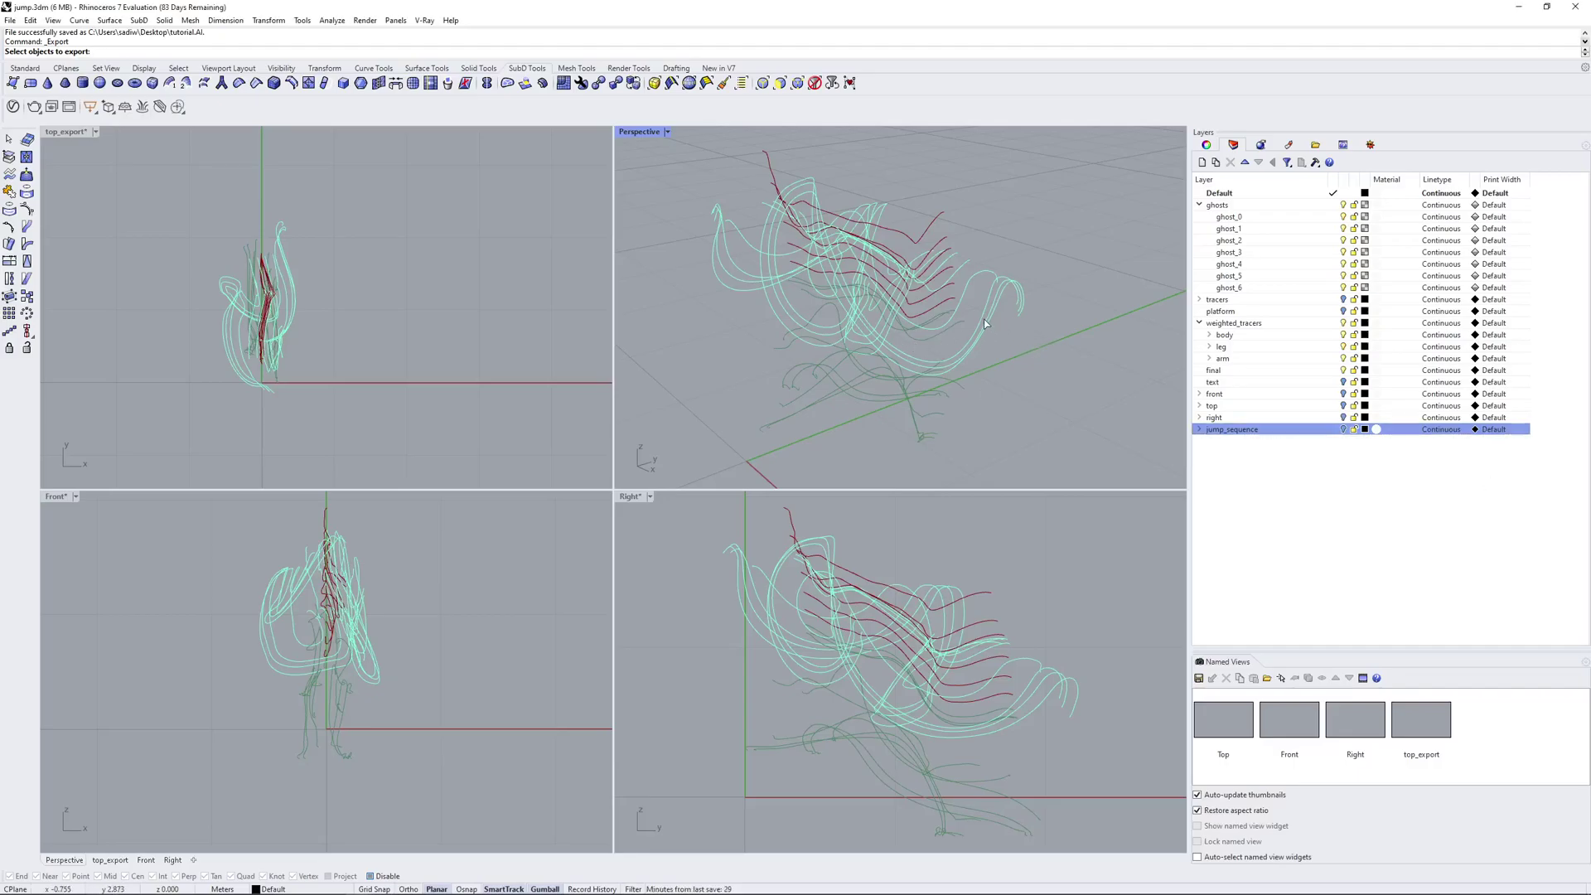
Examine the nested sublayers of the body and leg layers under weighted_tracers alongside the tracer curves in the Perspective view.
right_drag(984, 324, 1011, 336)
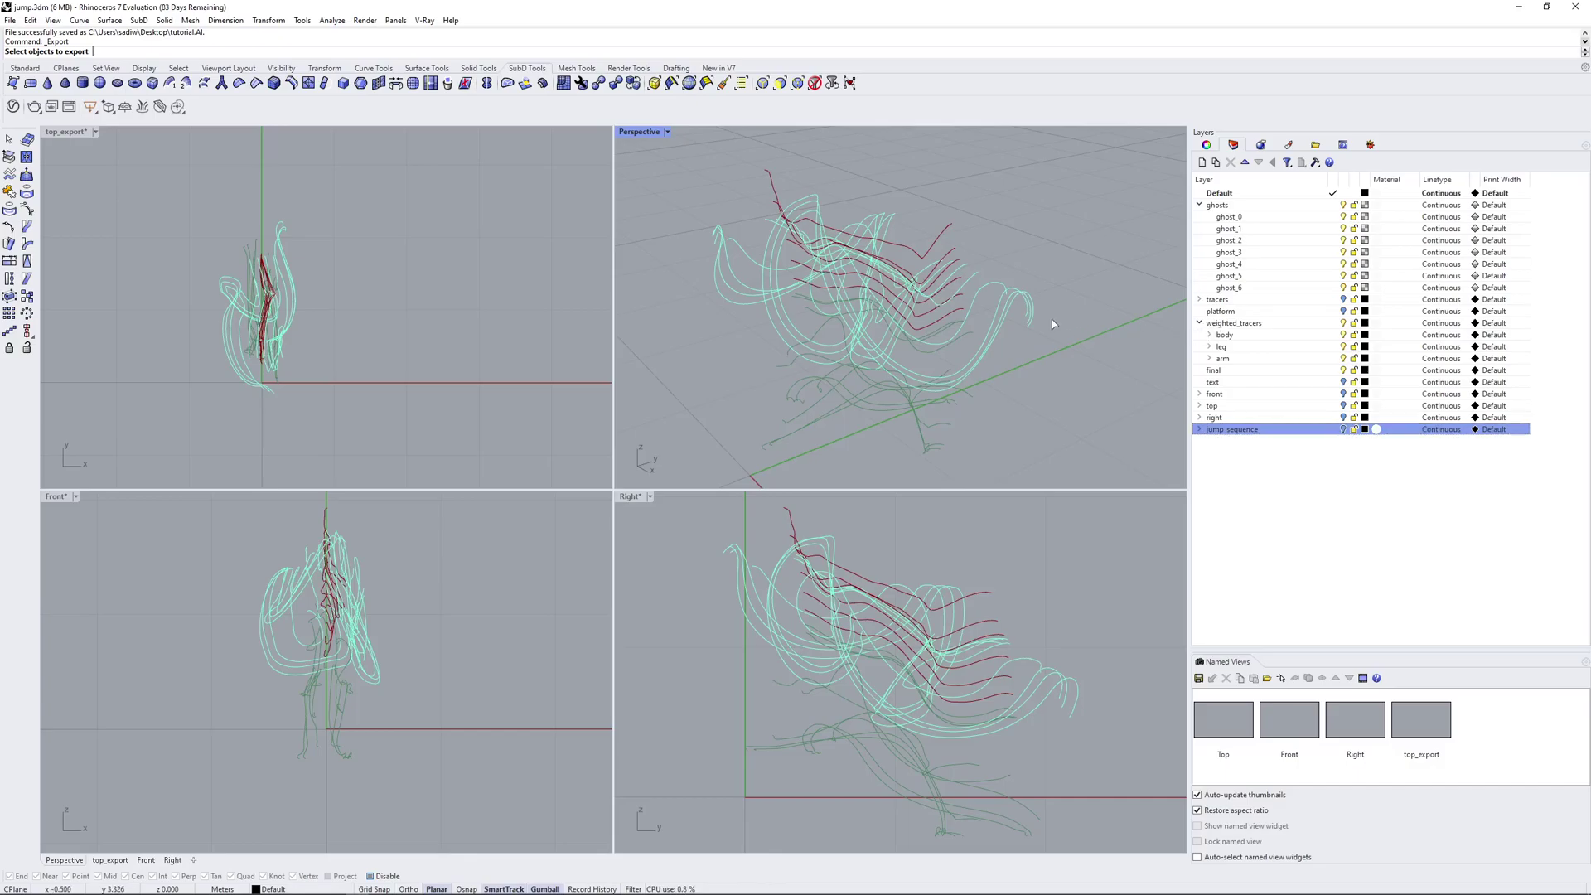
click(1207, 324)
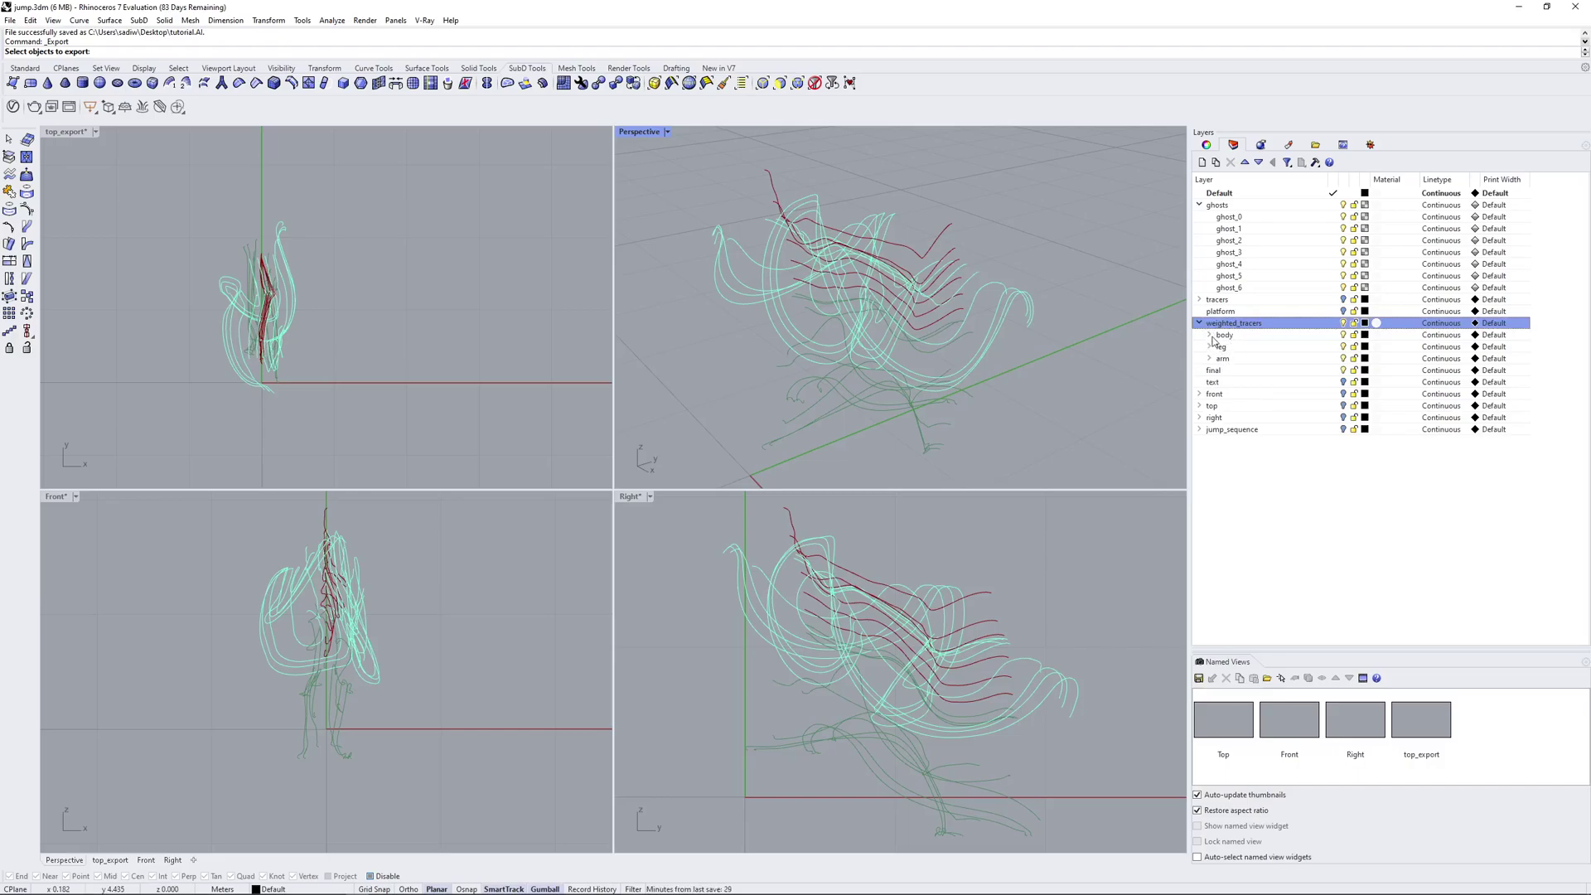
click(1211, 336)
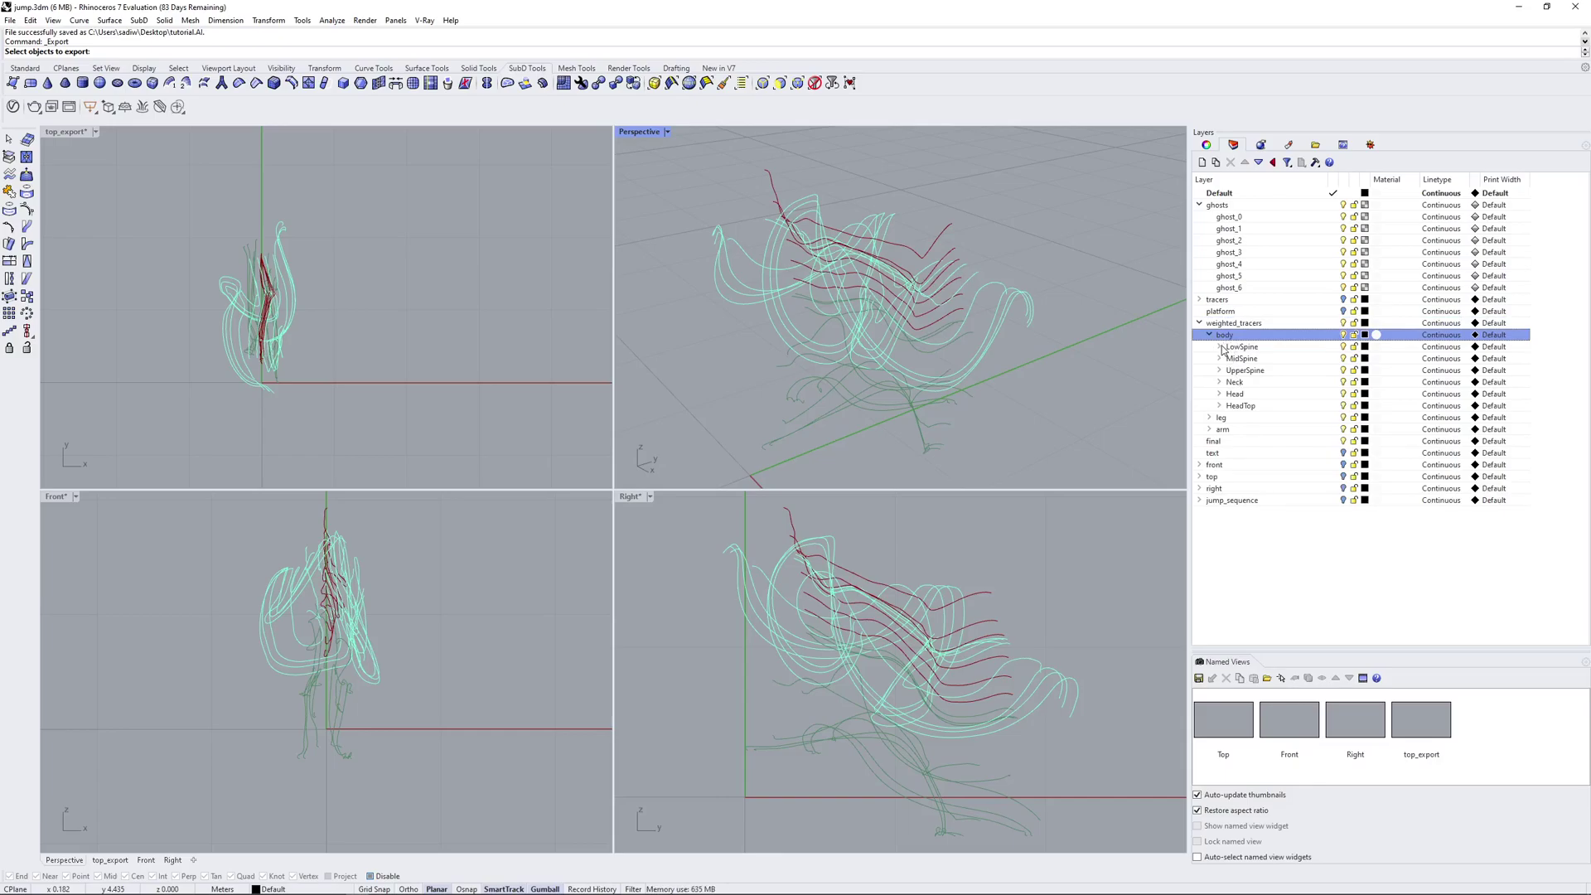
click(1220, 347)
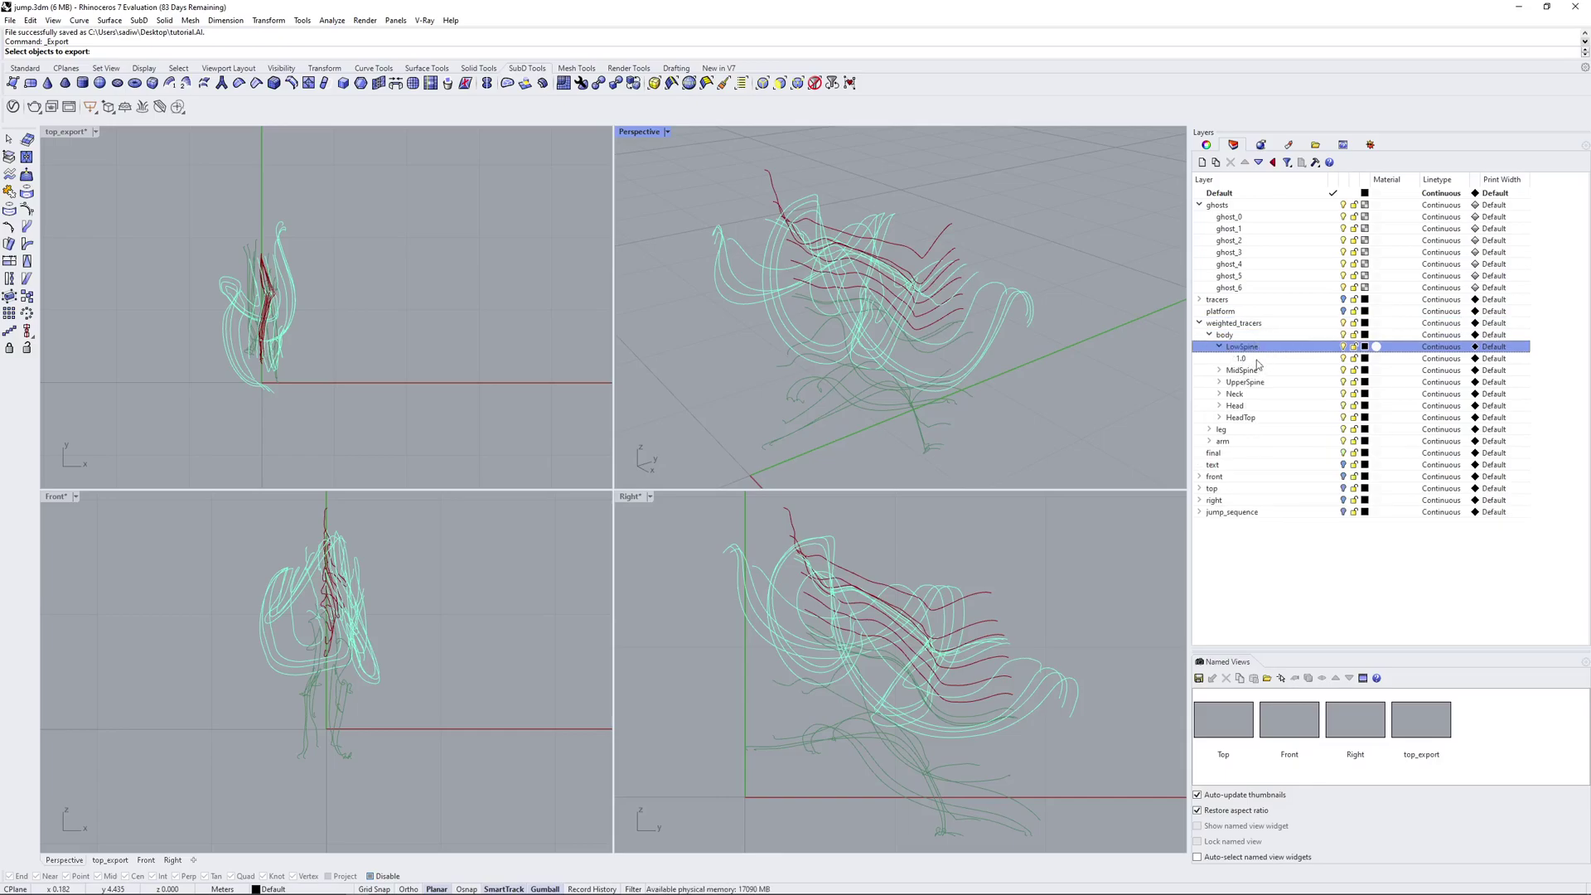
click(1210, 429)
scroll(1242, 439, down, 2)
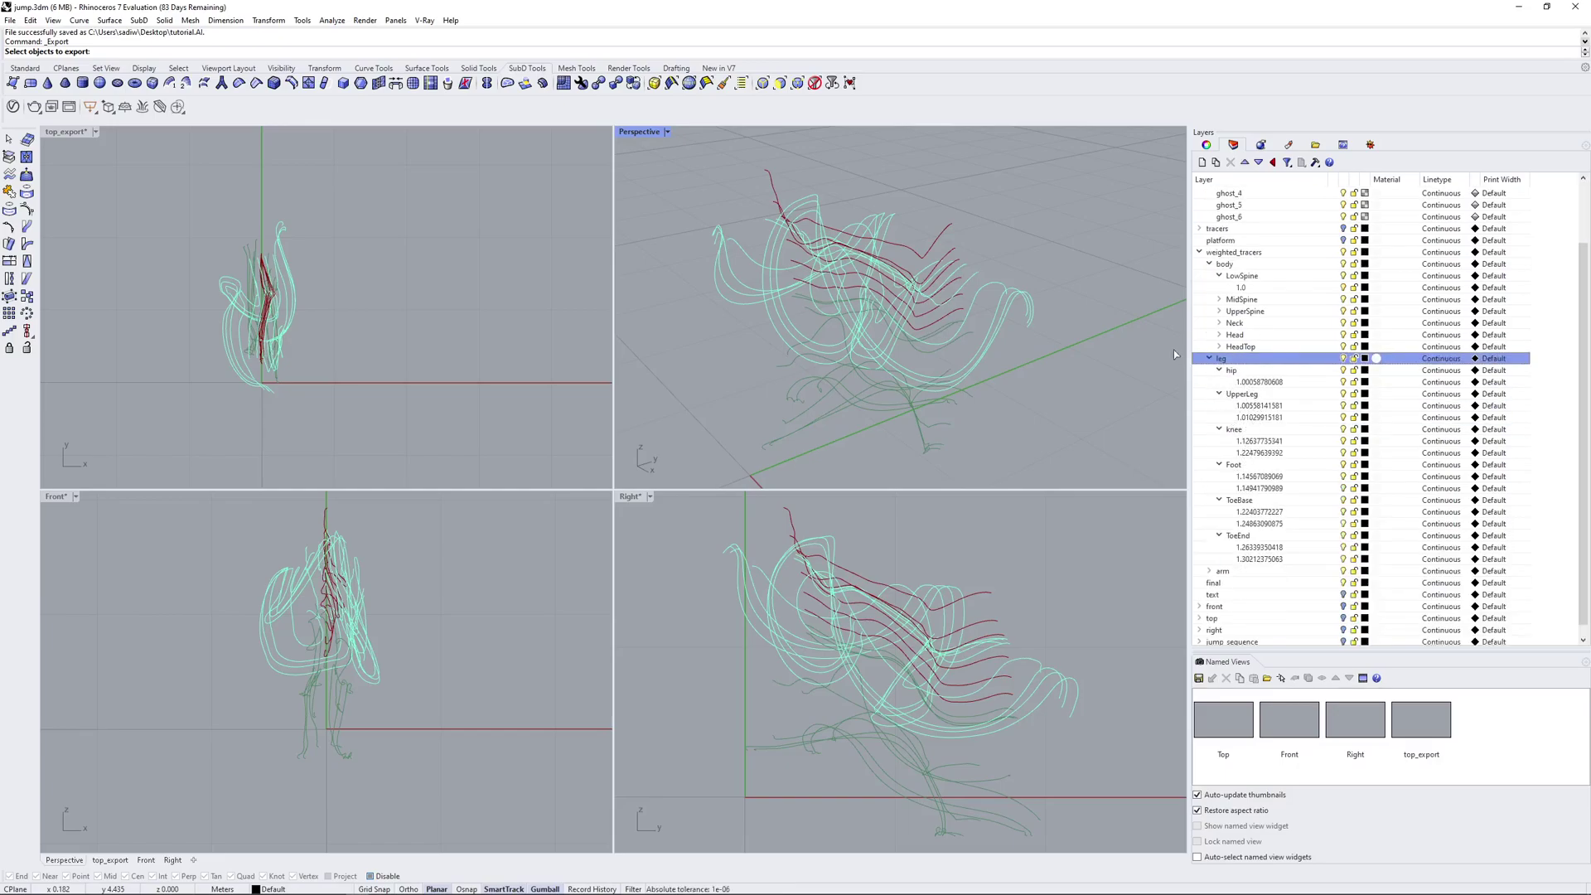
shift+right_drag(1066, 338, 1059, 329)
scroll(953, 335, up, 4)
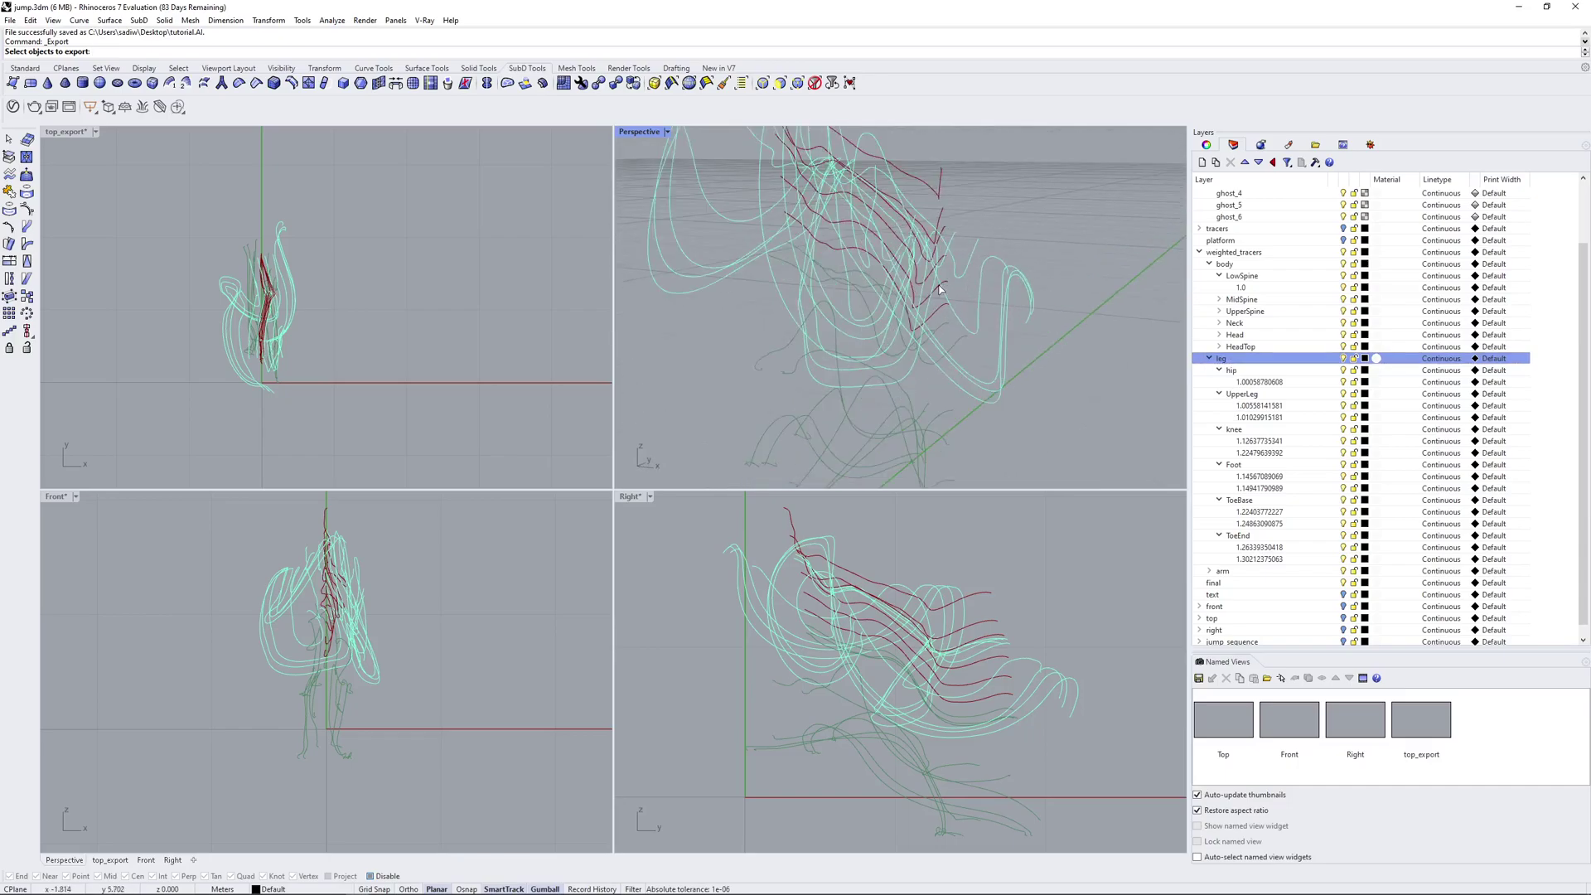
right_drag(940, 343, 1019, 348)
scroll(966, 306, down, 5)
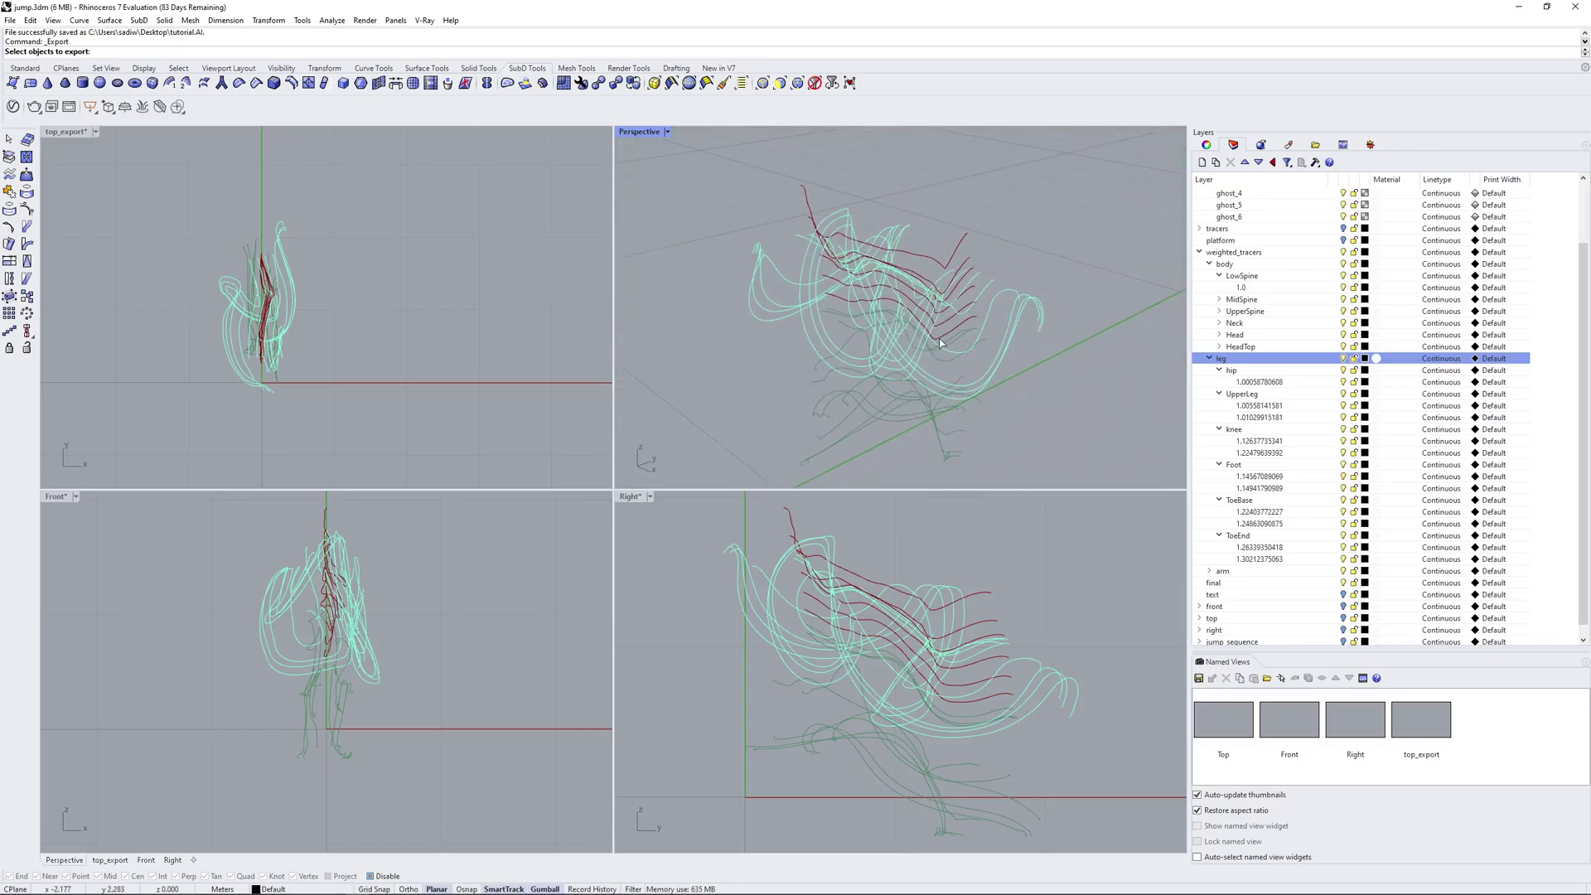
Collapse the leg and body layers under weighted_tracers and hide both to isolate the arm curves.
click(1209, 361)
click(1210, 335)
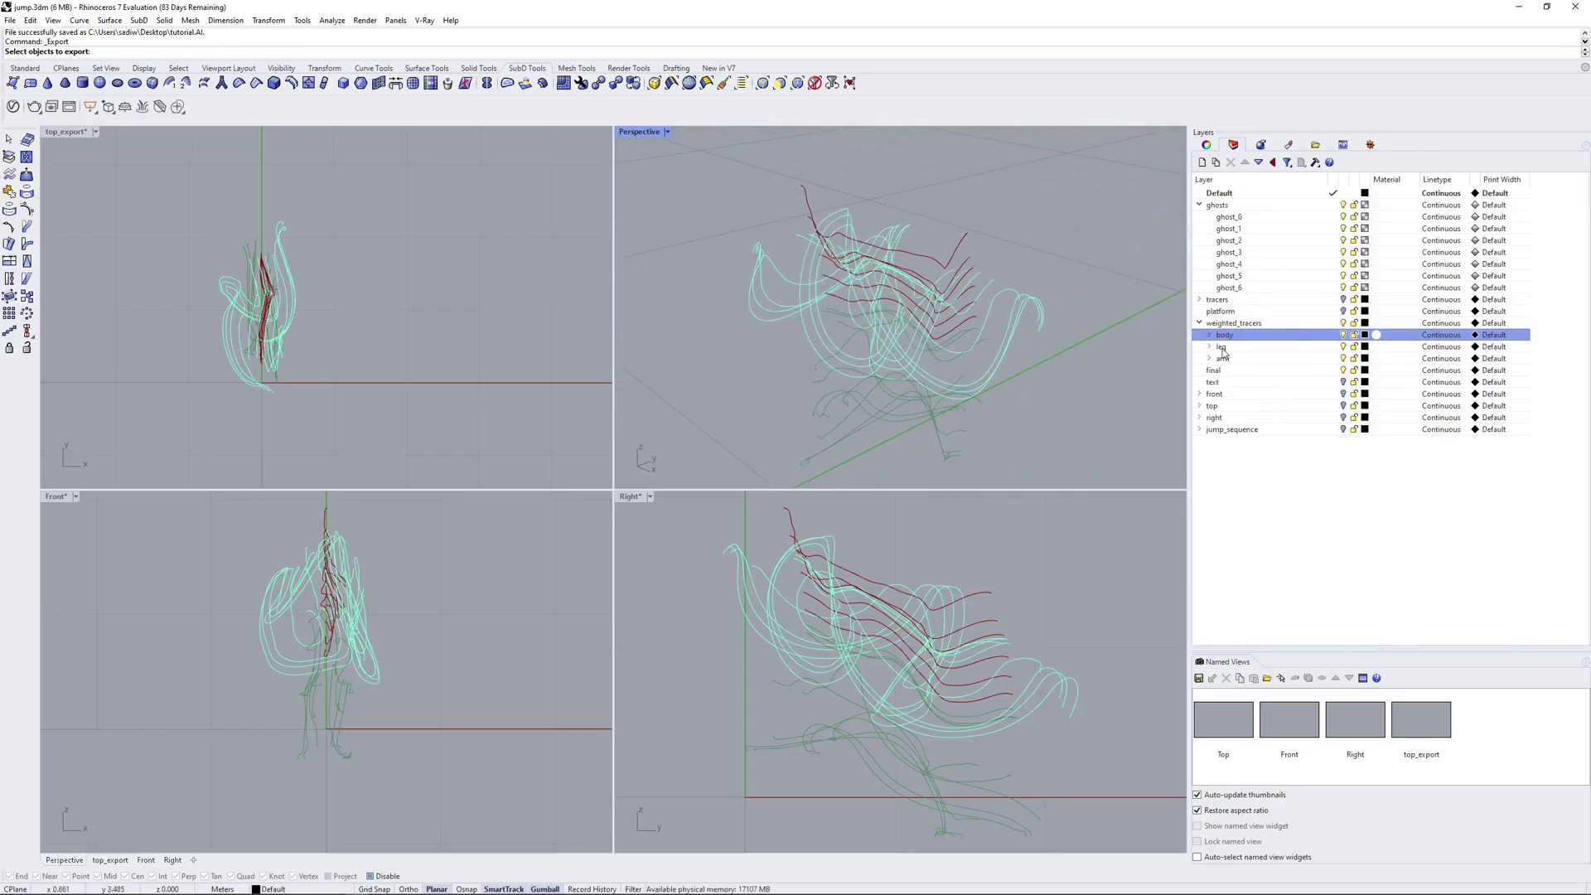
click(1343, 335)
click(1343, 347)
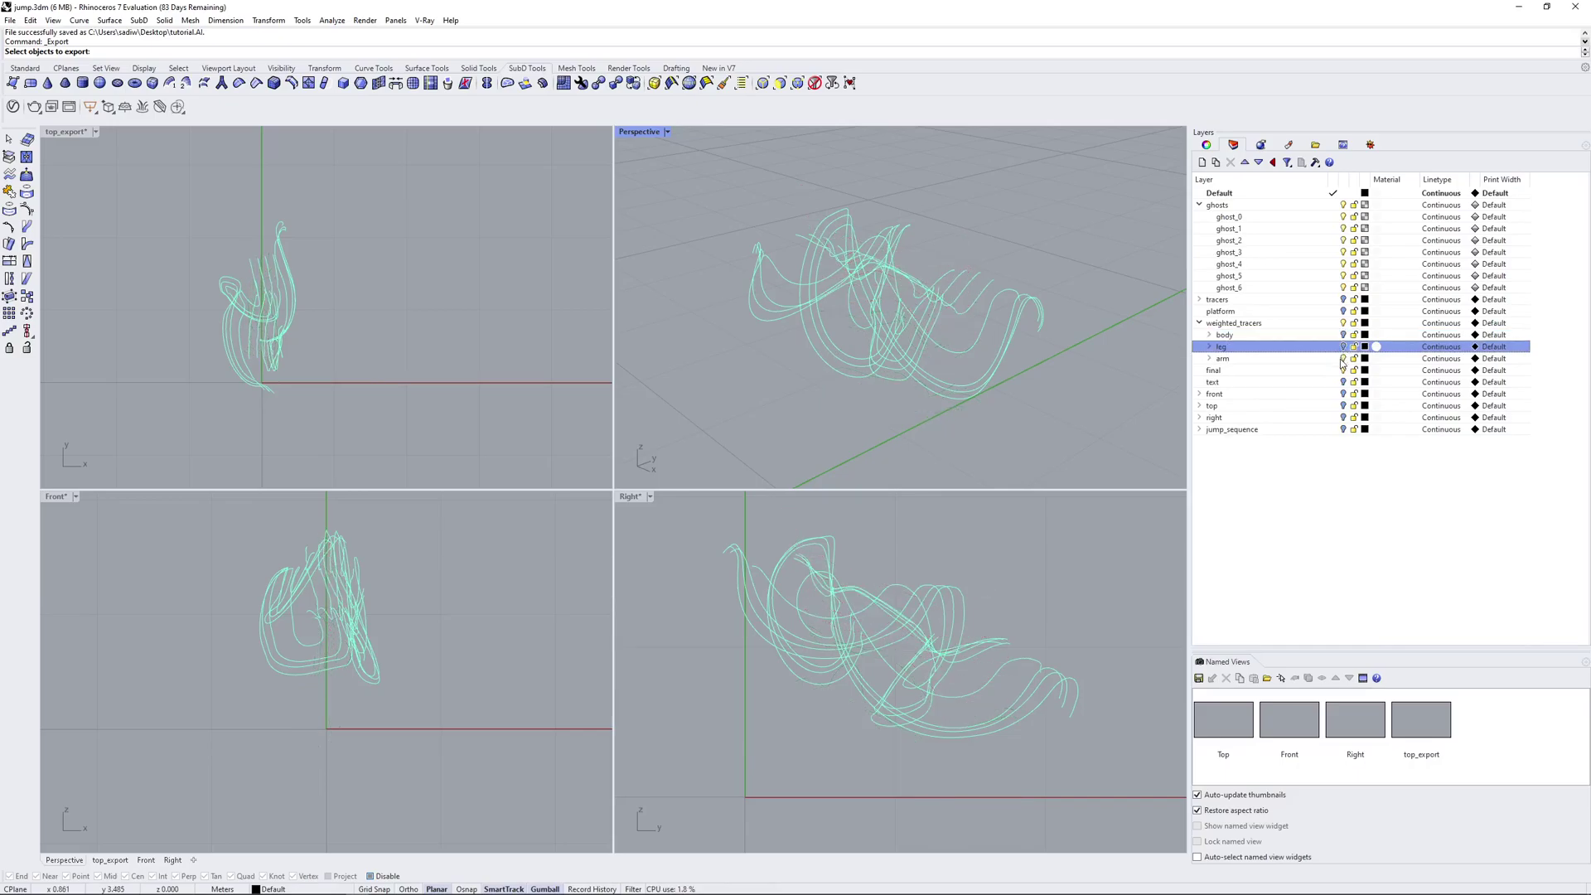
Expand the arm layer and collapse its Shoulder, UpperArm, Elbow, Wrist and Fingers sublayers to review its structure.
click(1210, 358)
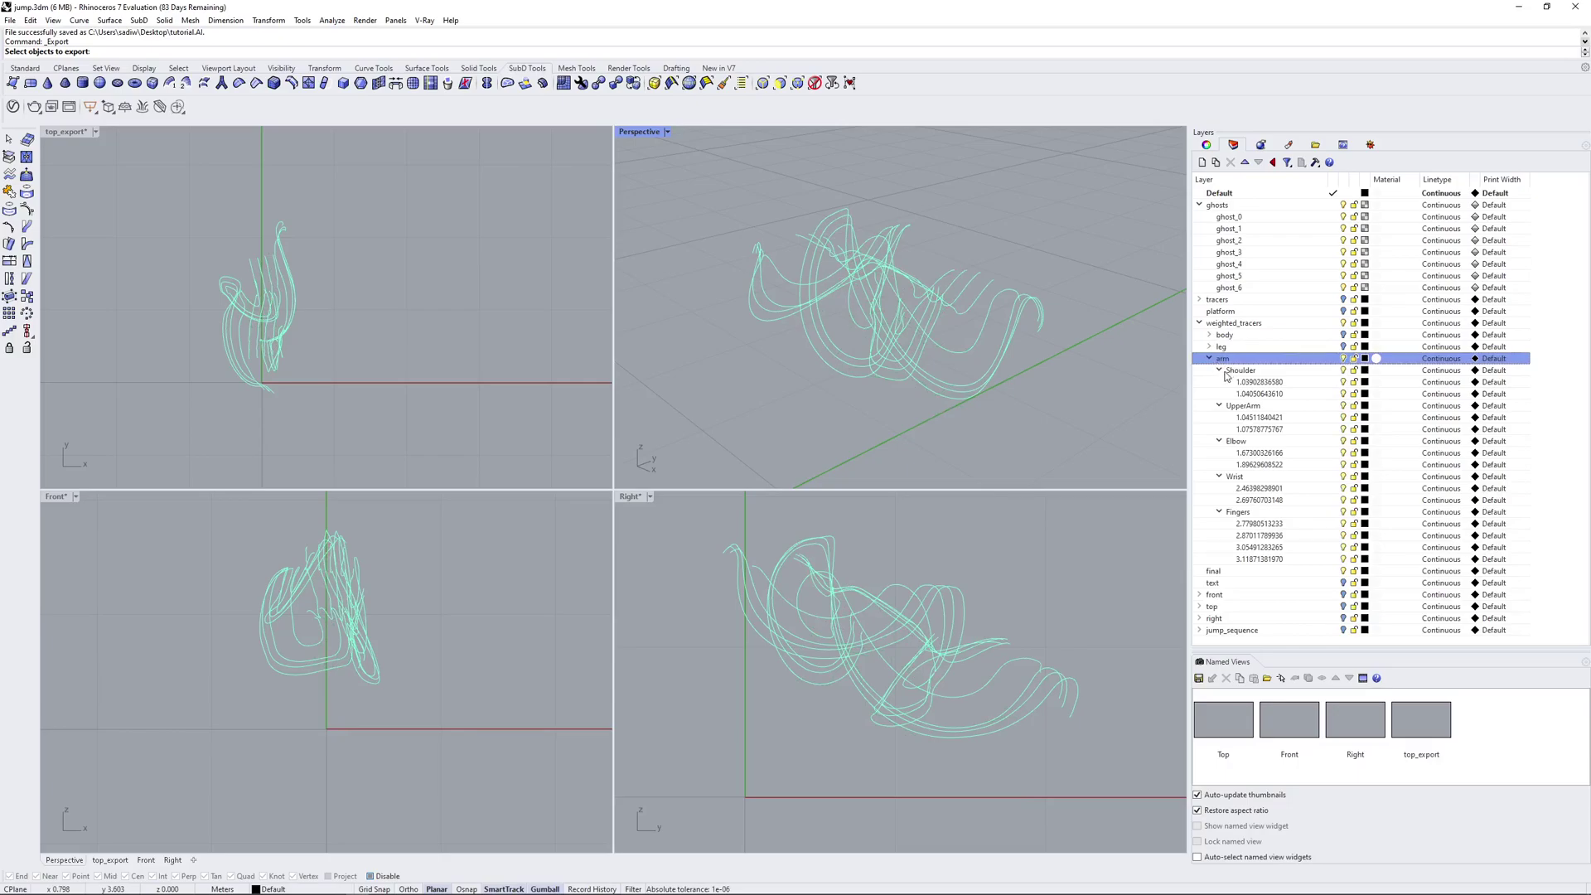
click(1222, 370)
click(1221, 382)
click(1222, 393)
click(1221, 406)
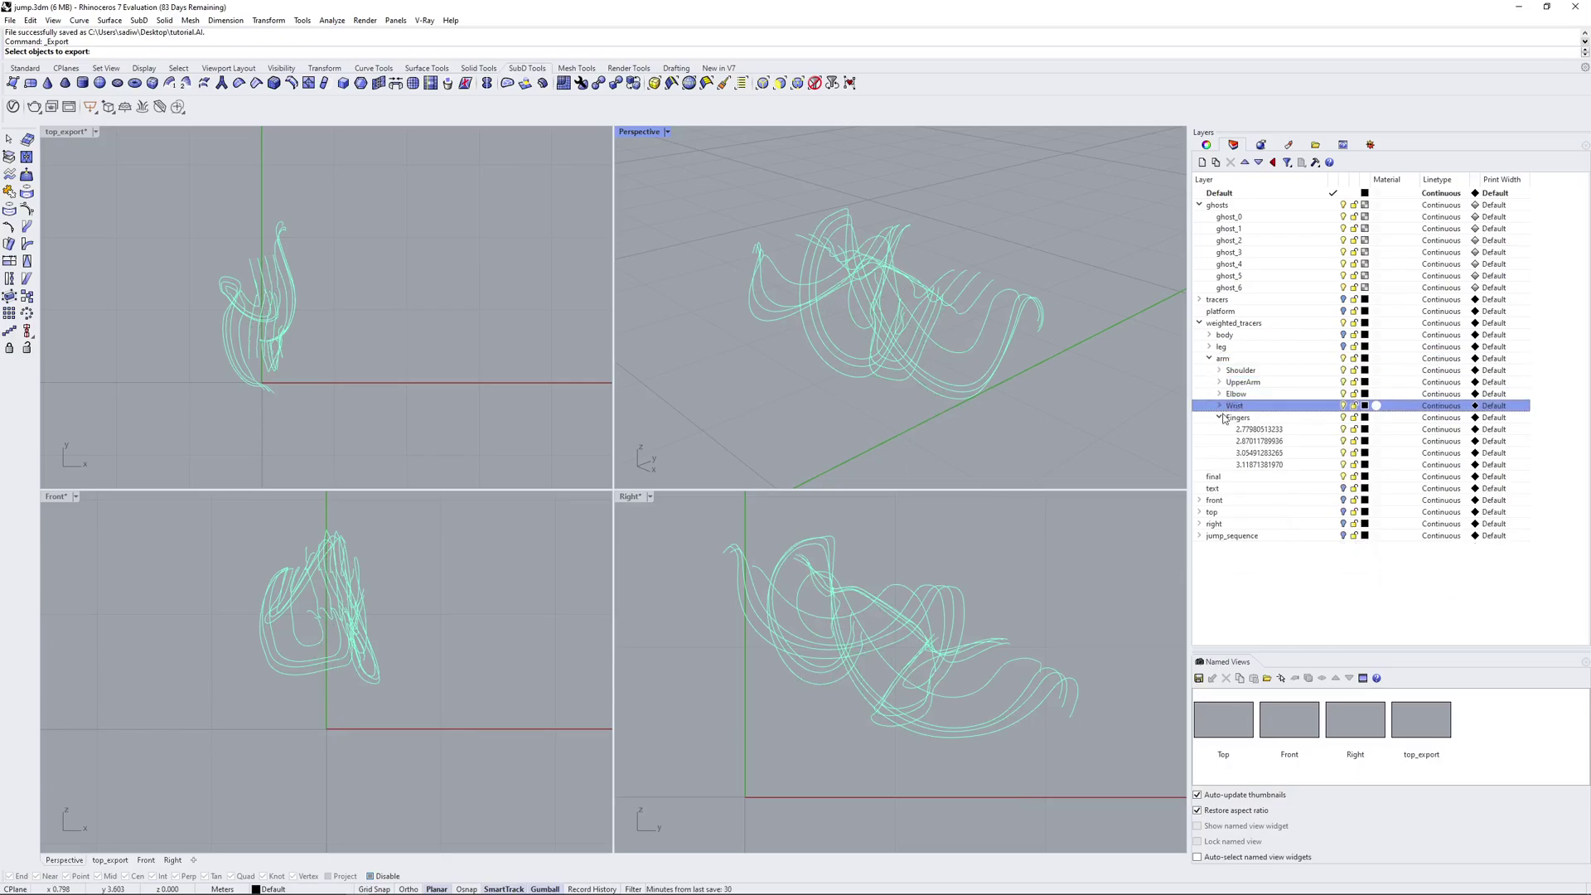
click(1221, 417)
Toggle the Fingers and Wrist layers off and on to check their curves, and show the leg and body layers again.
click(1343, 417)
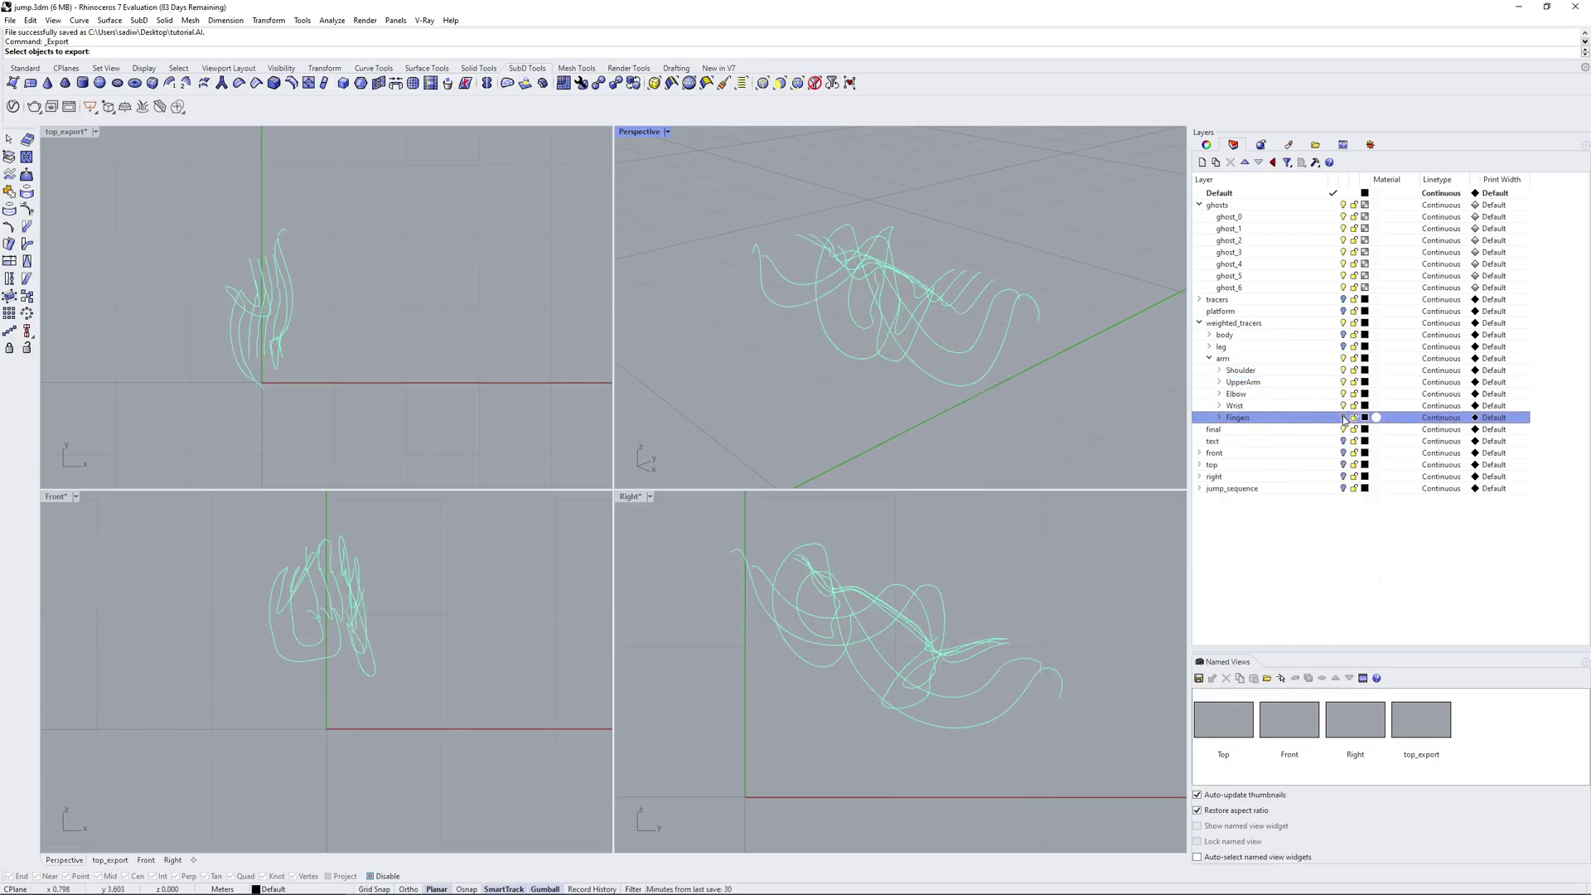
click(1343, 417)
click(1343, 406)
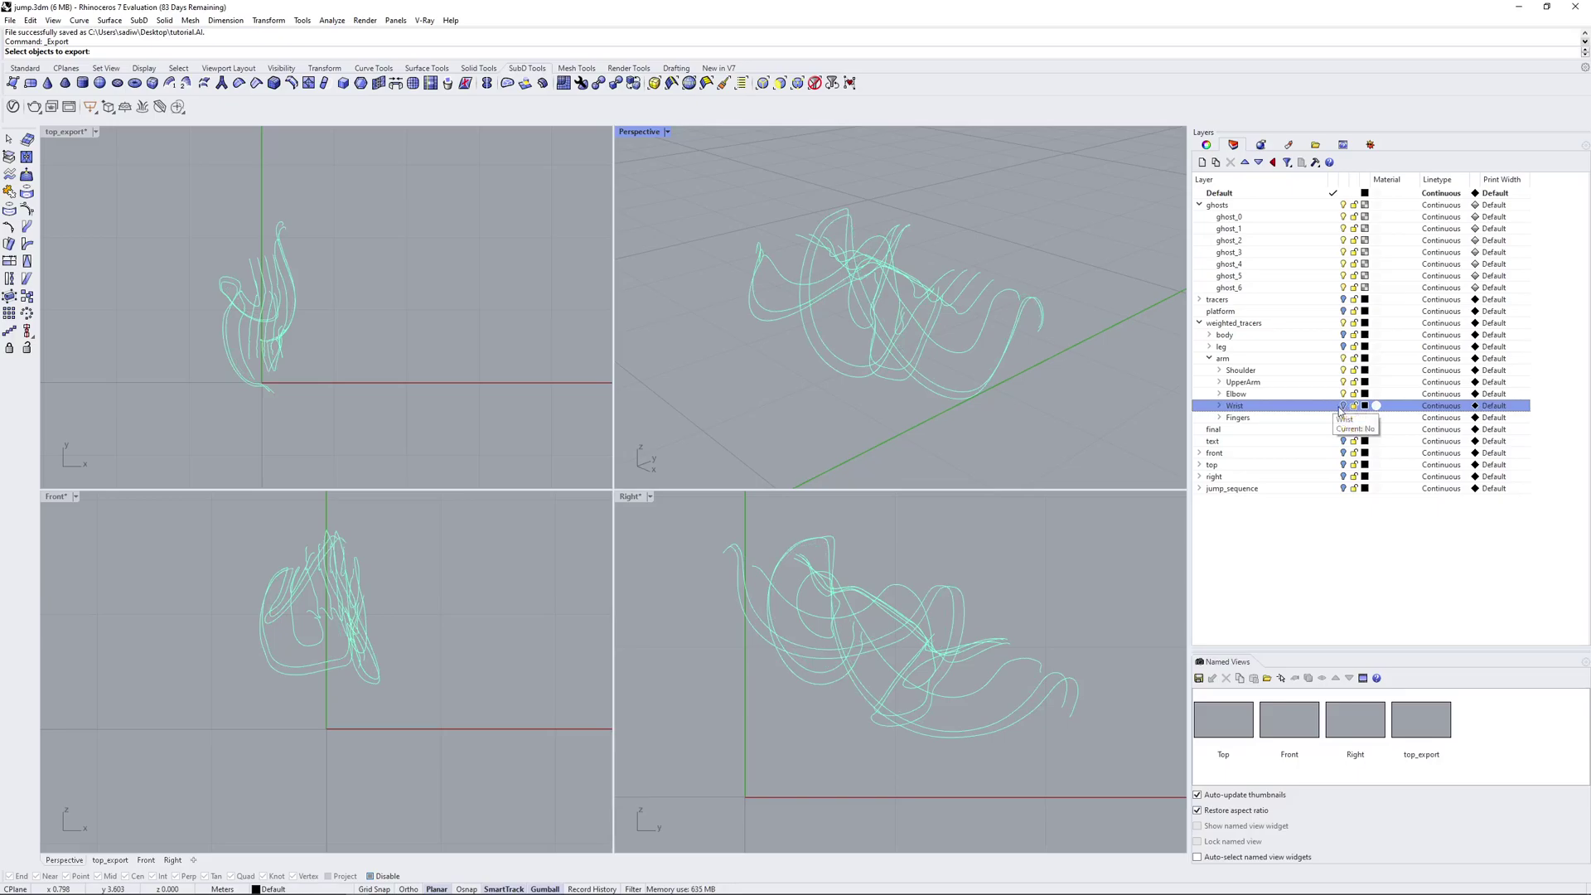
click(1343, 406)
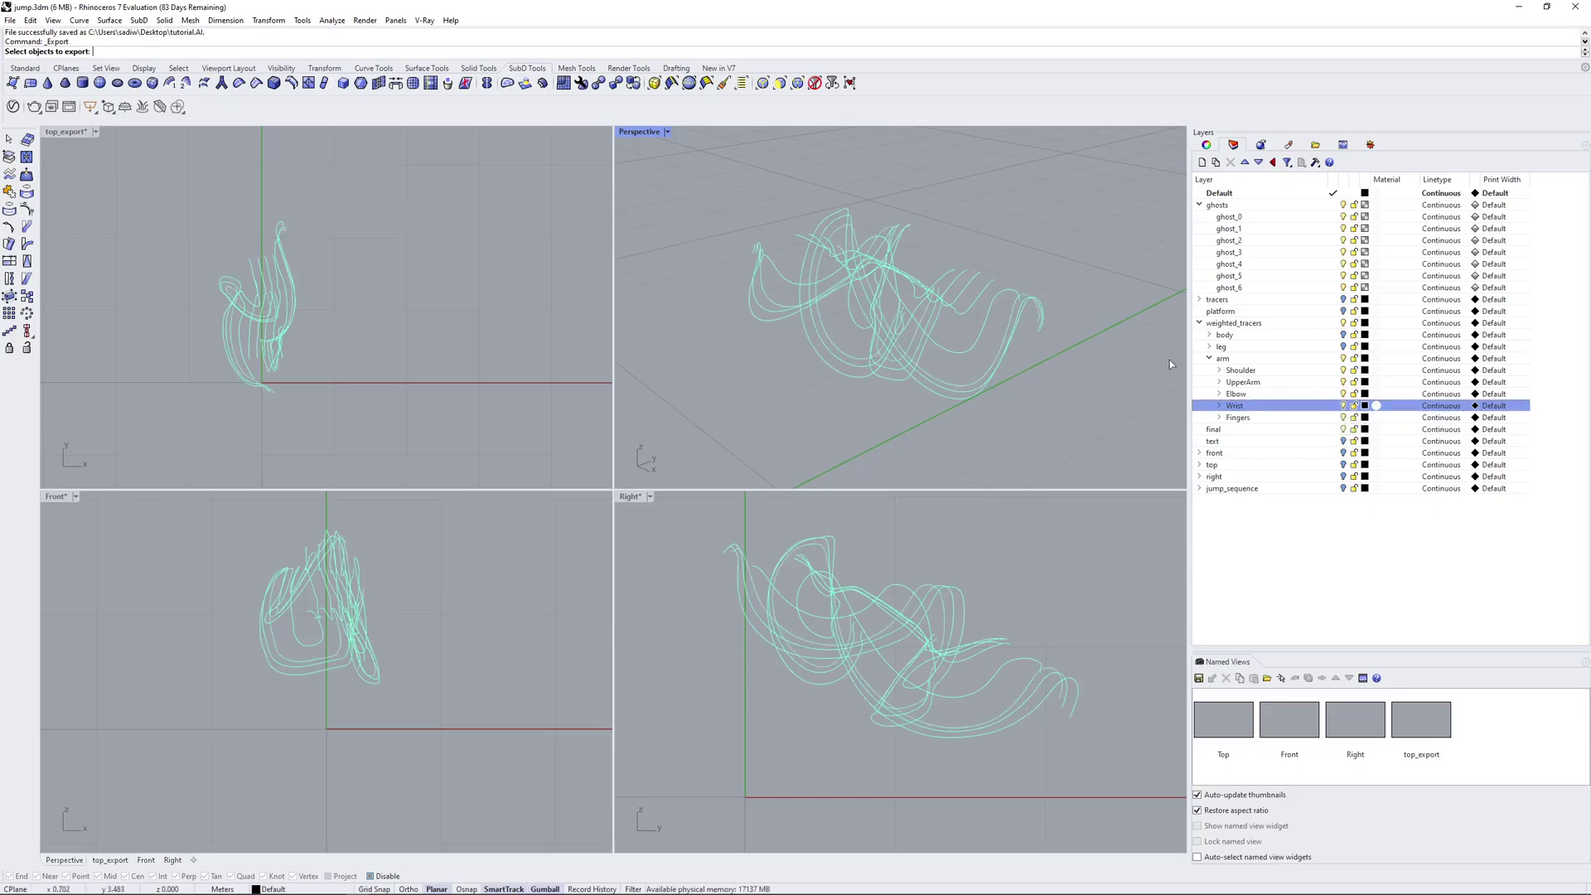
click(1343, 347)
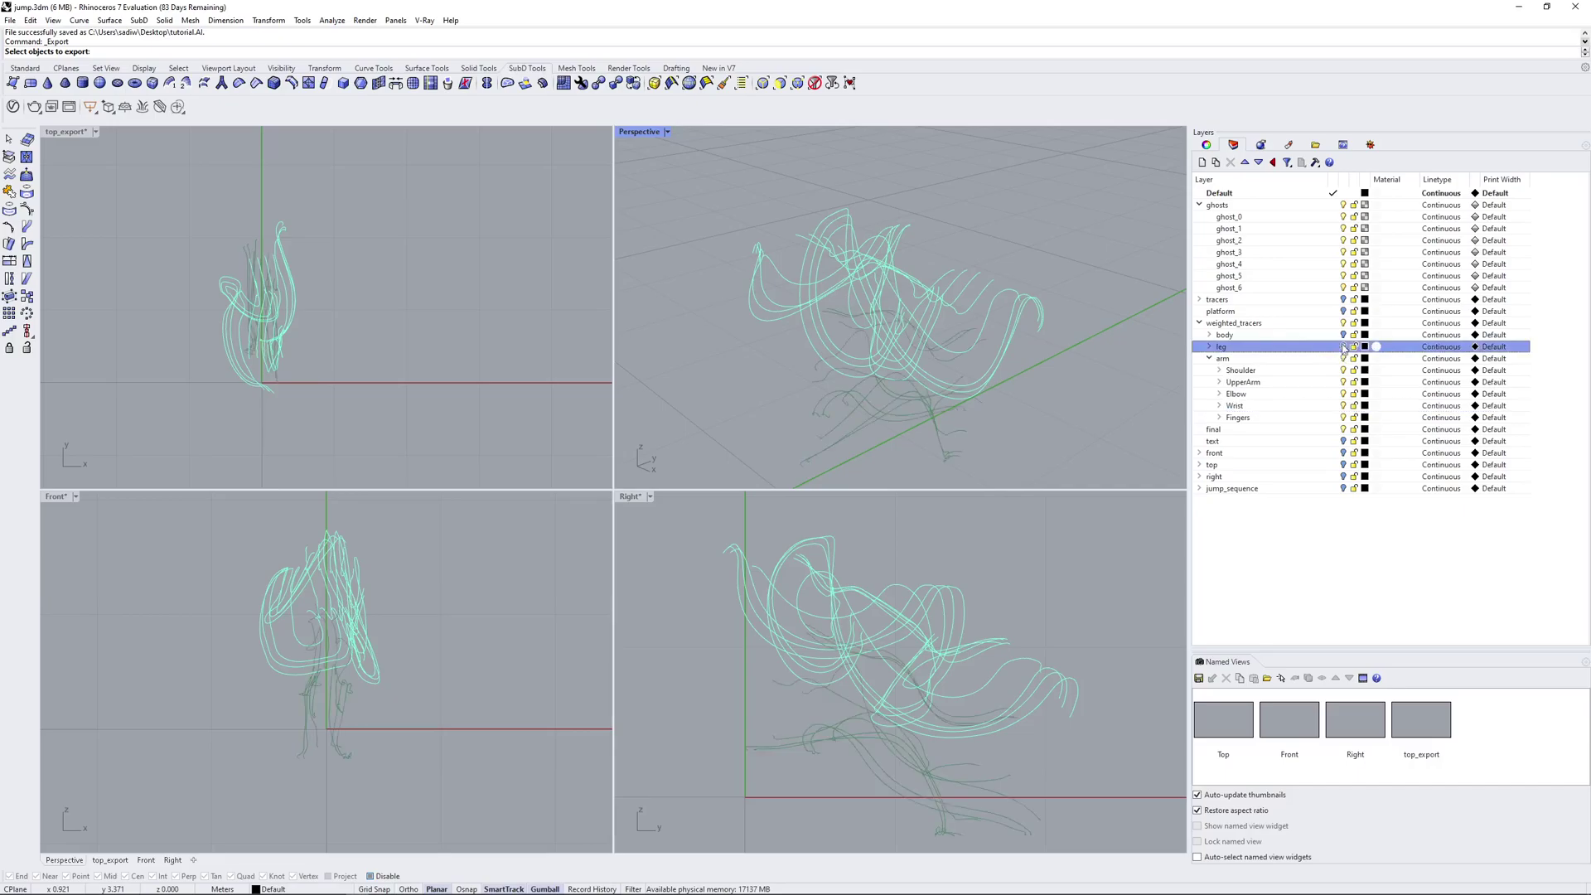
click(1343, 335)
drag(1129, 153, 740, 482)
click(790, 564)
text(zs)
key(Return)
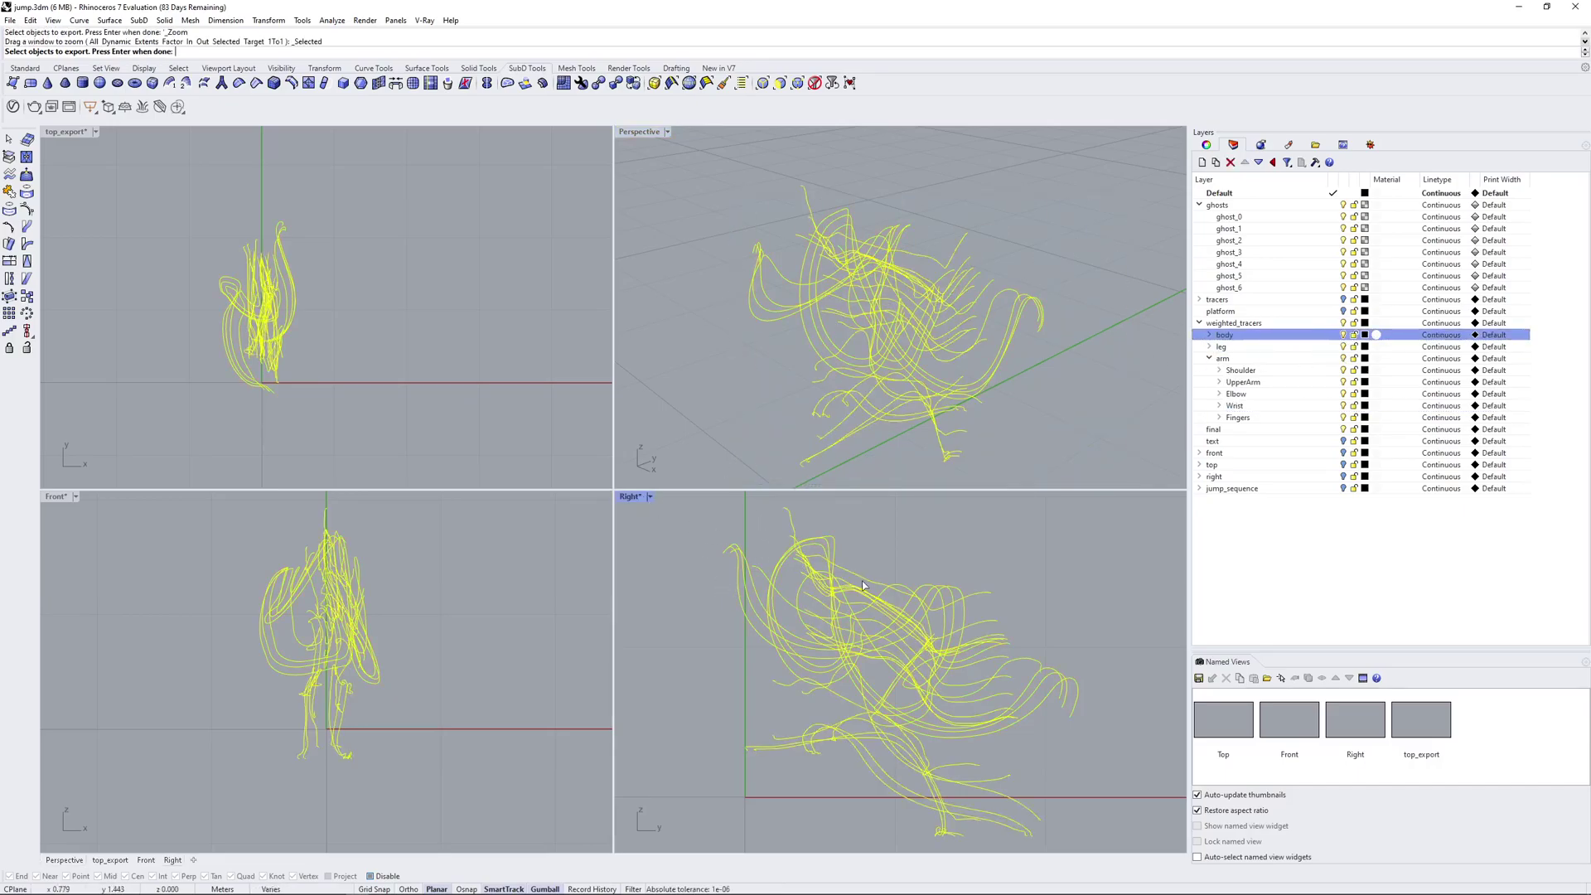
text(make)
key(Return)
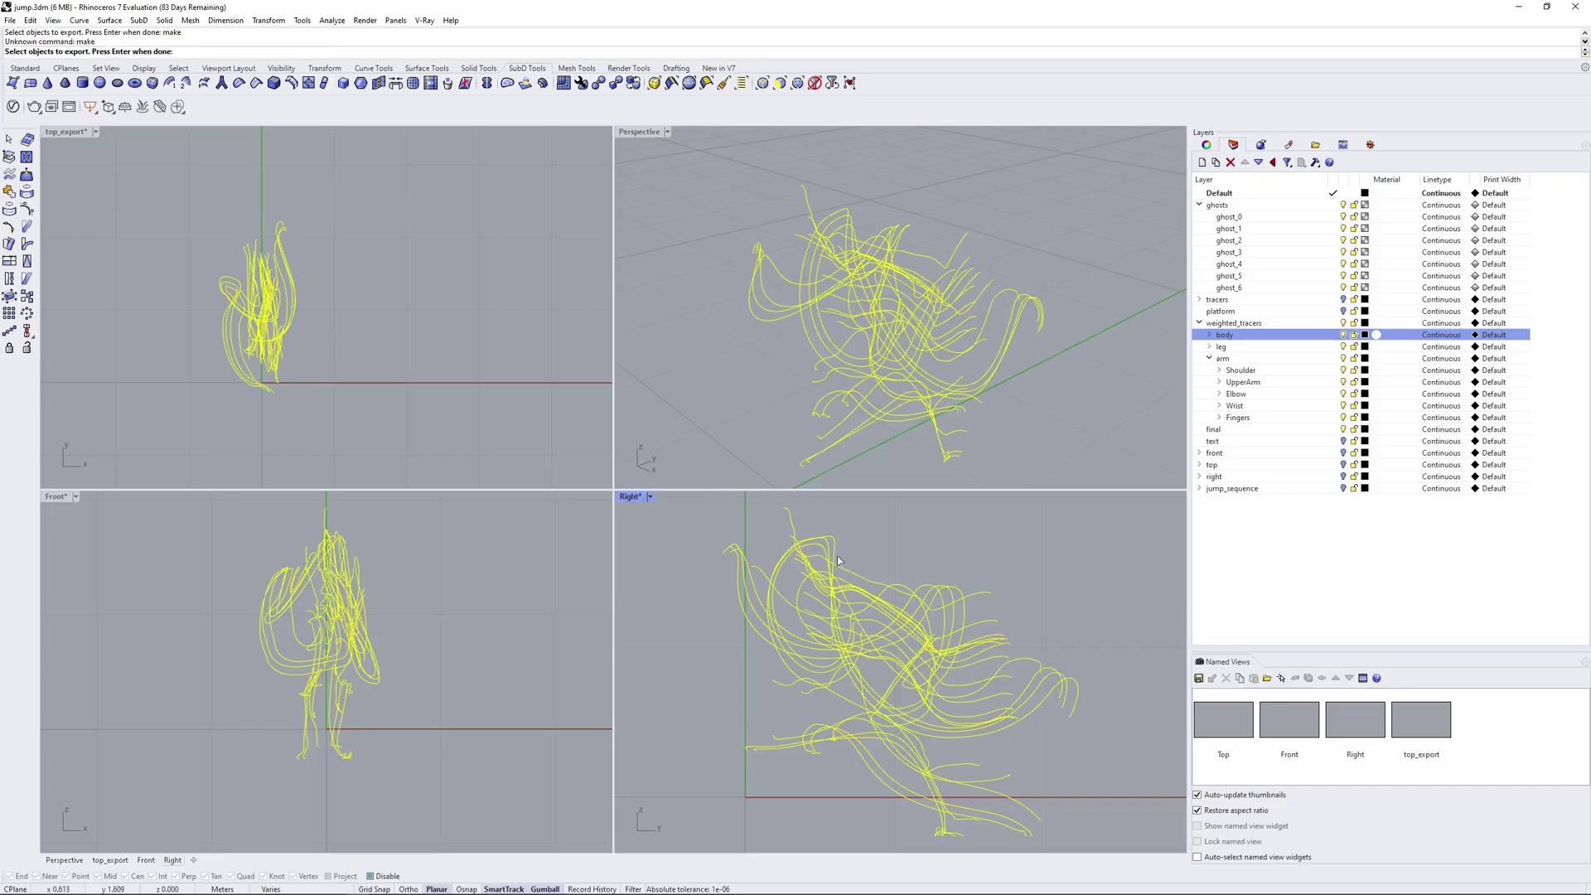
key(Return)
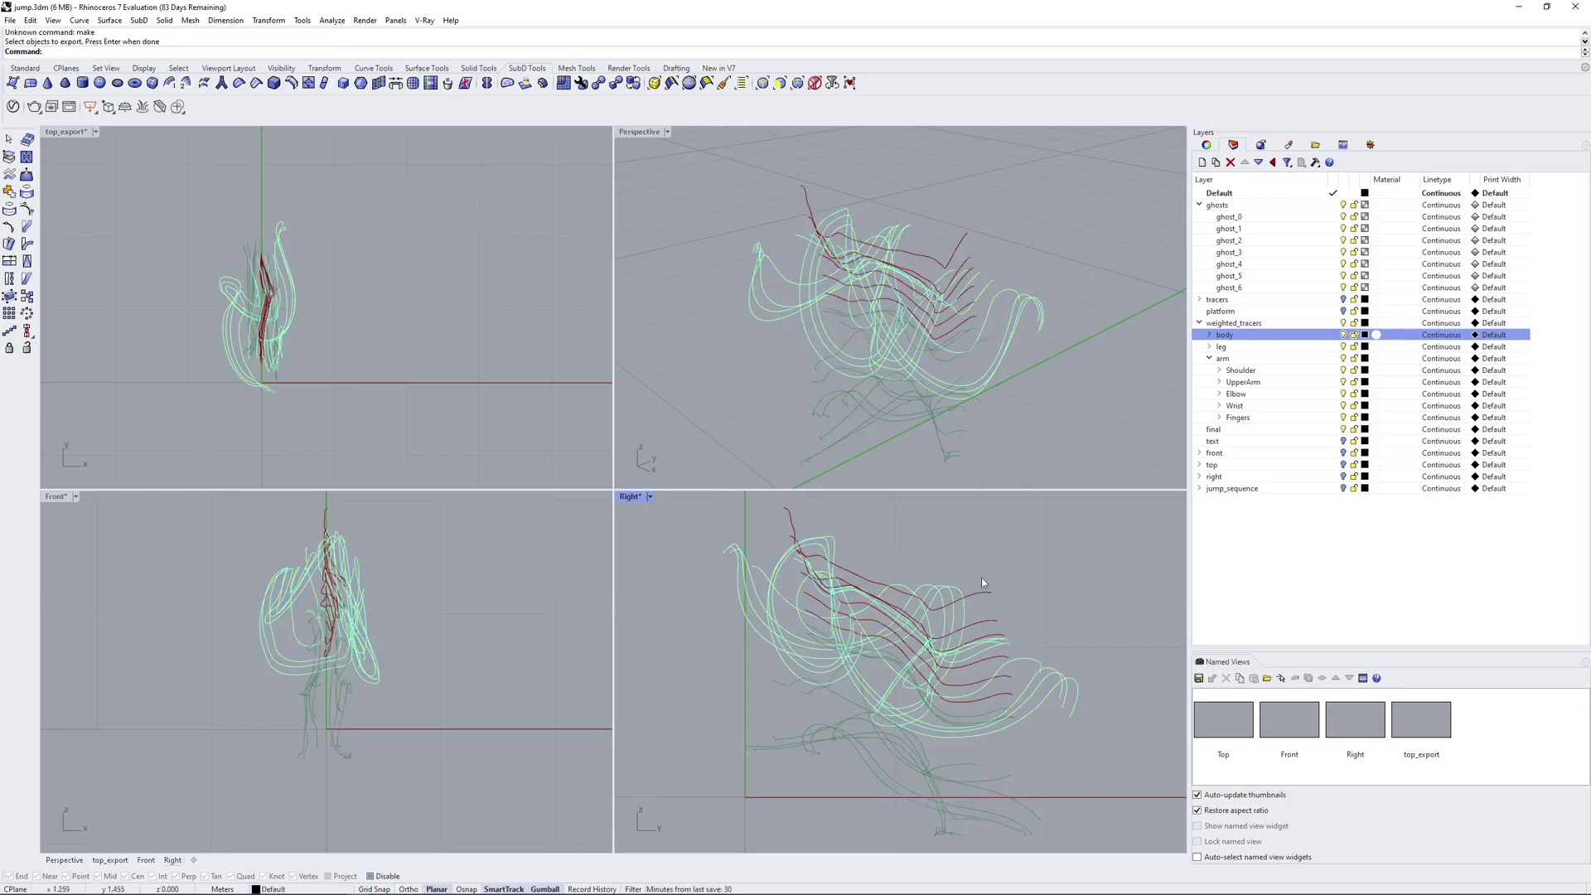
Select all the tracer curves in the Right view and generate a Make2D drawing of them on a layer named tutorial.
drag(1083, 555, 723, 797)
text(make2d)
key(Return)
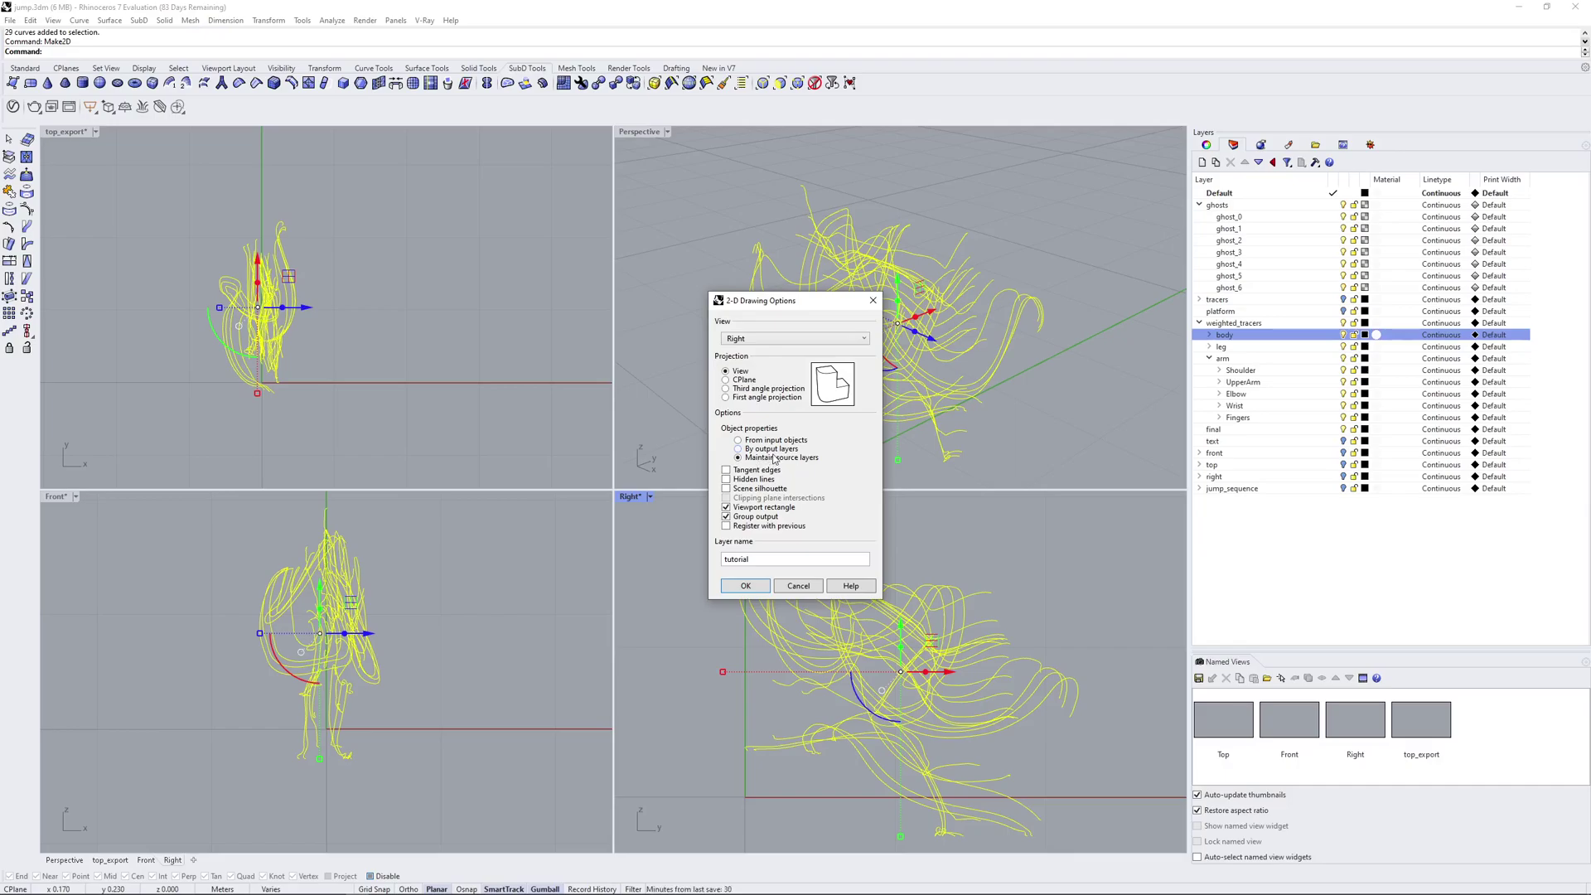
click(753, 586)
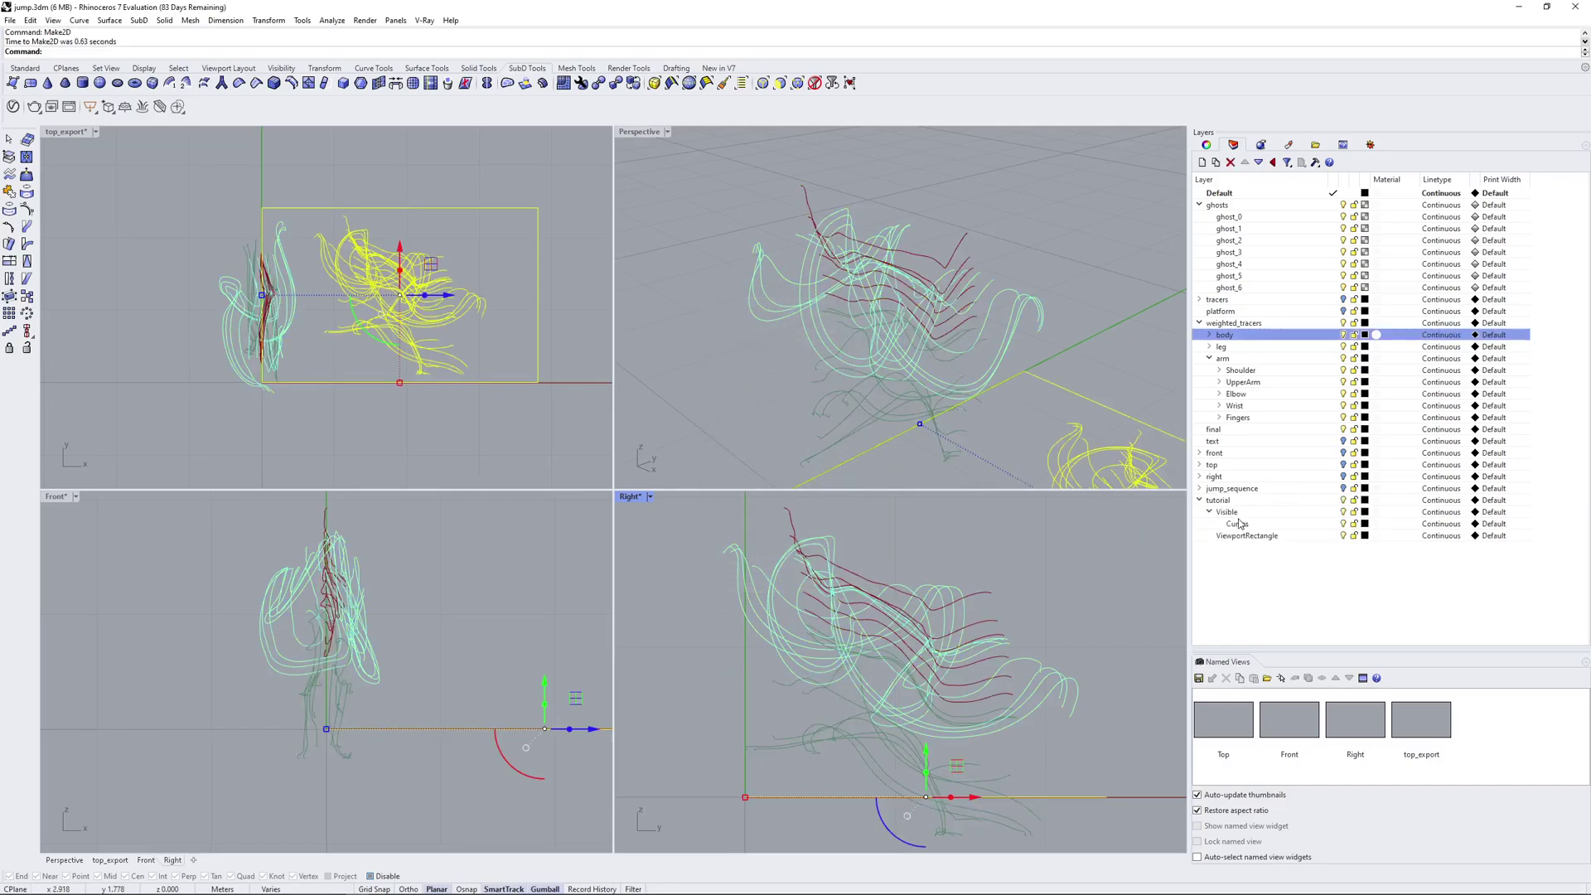
Examine the Curves sublayer of the tutorial layer and the flattened linework in the top_export view.
click(1242, 524)
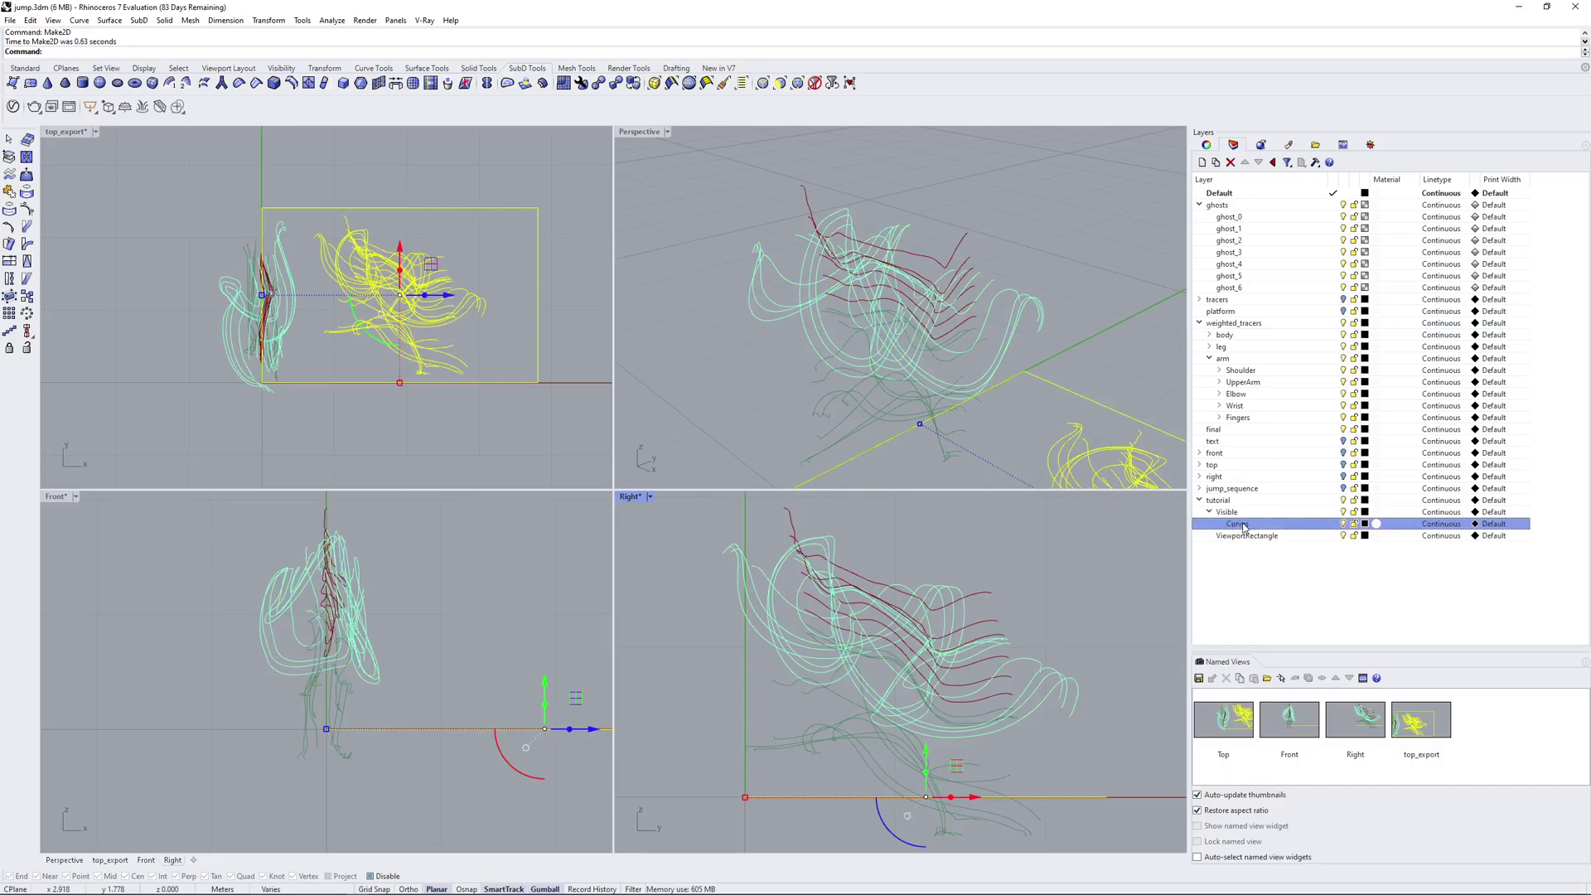
click(484, 272)
scroll(387, 287, up, 8)
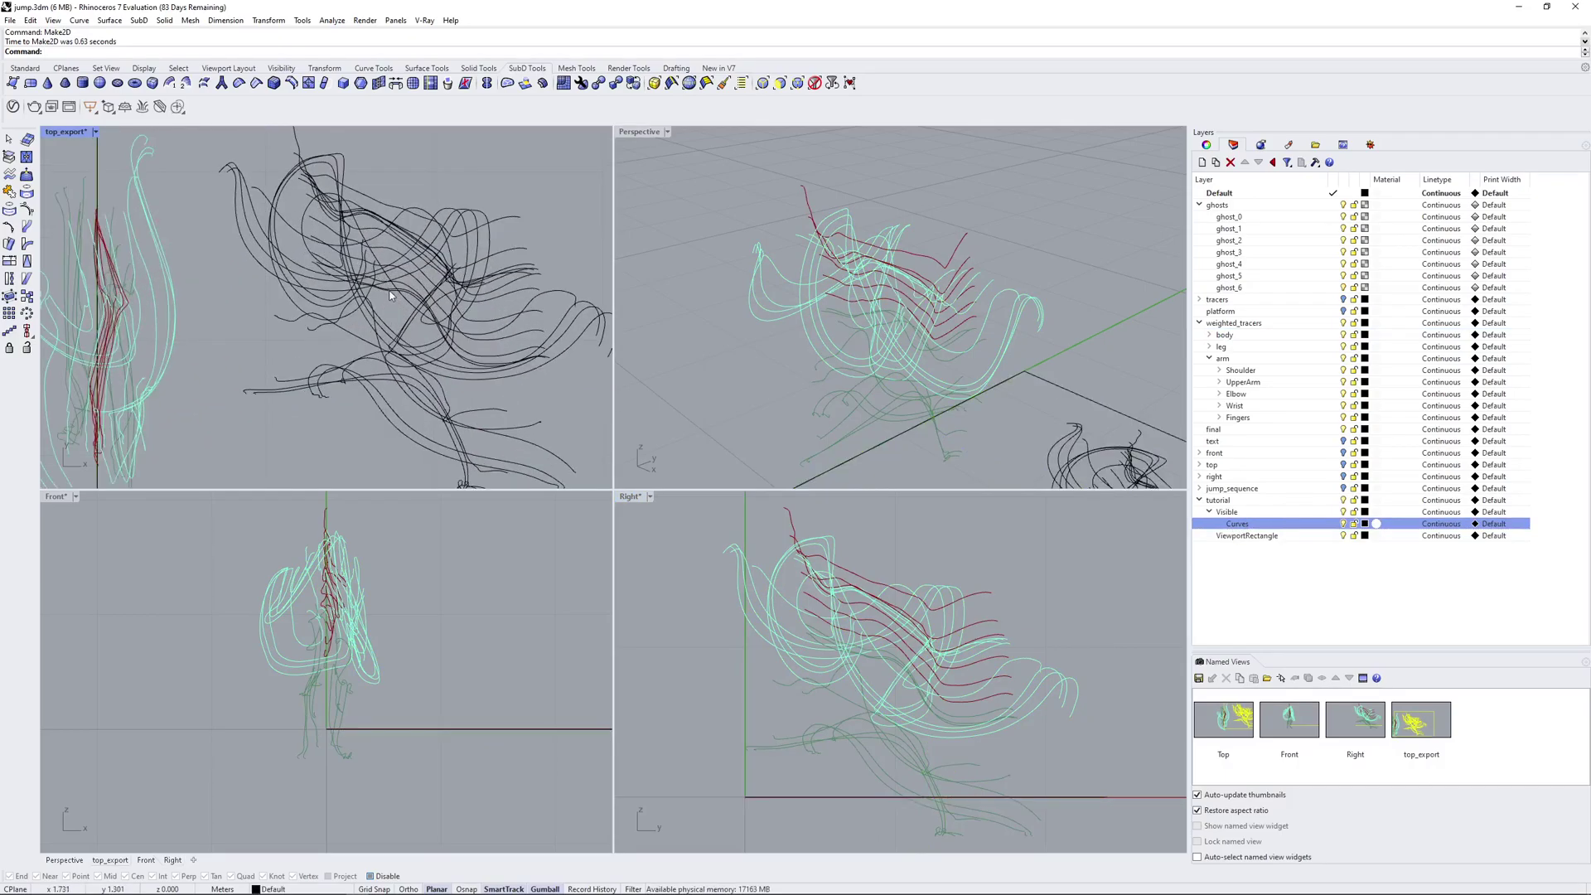
scroll(388, 288, down, 2)
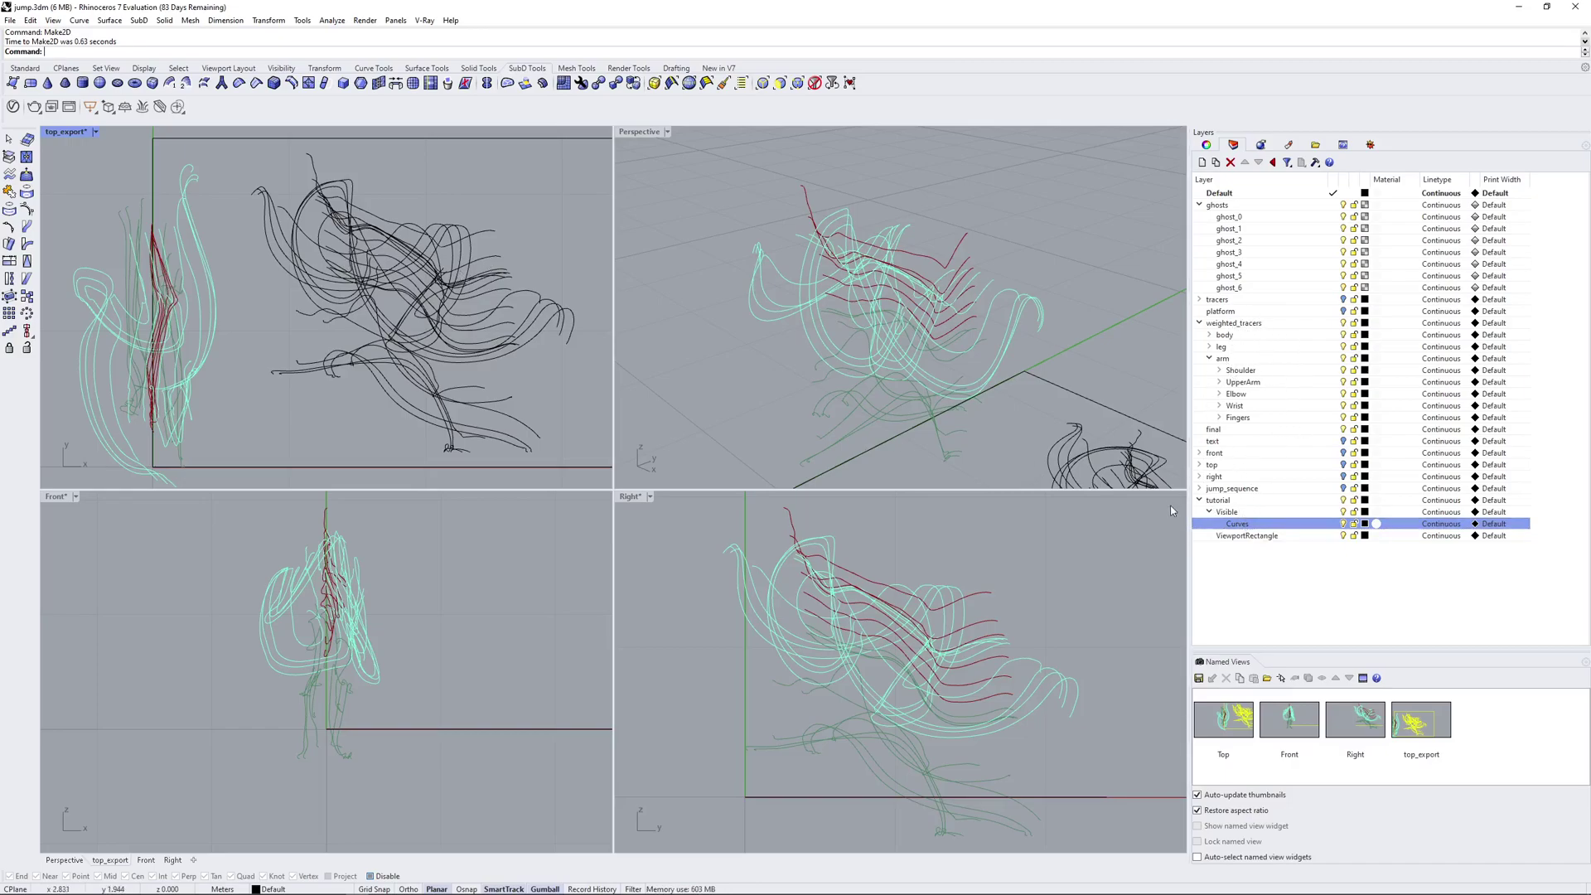
Delete the tutorial layer together with all objects on its sublayers.
click(1216, 501)
key(Delete)
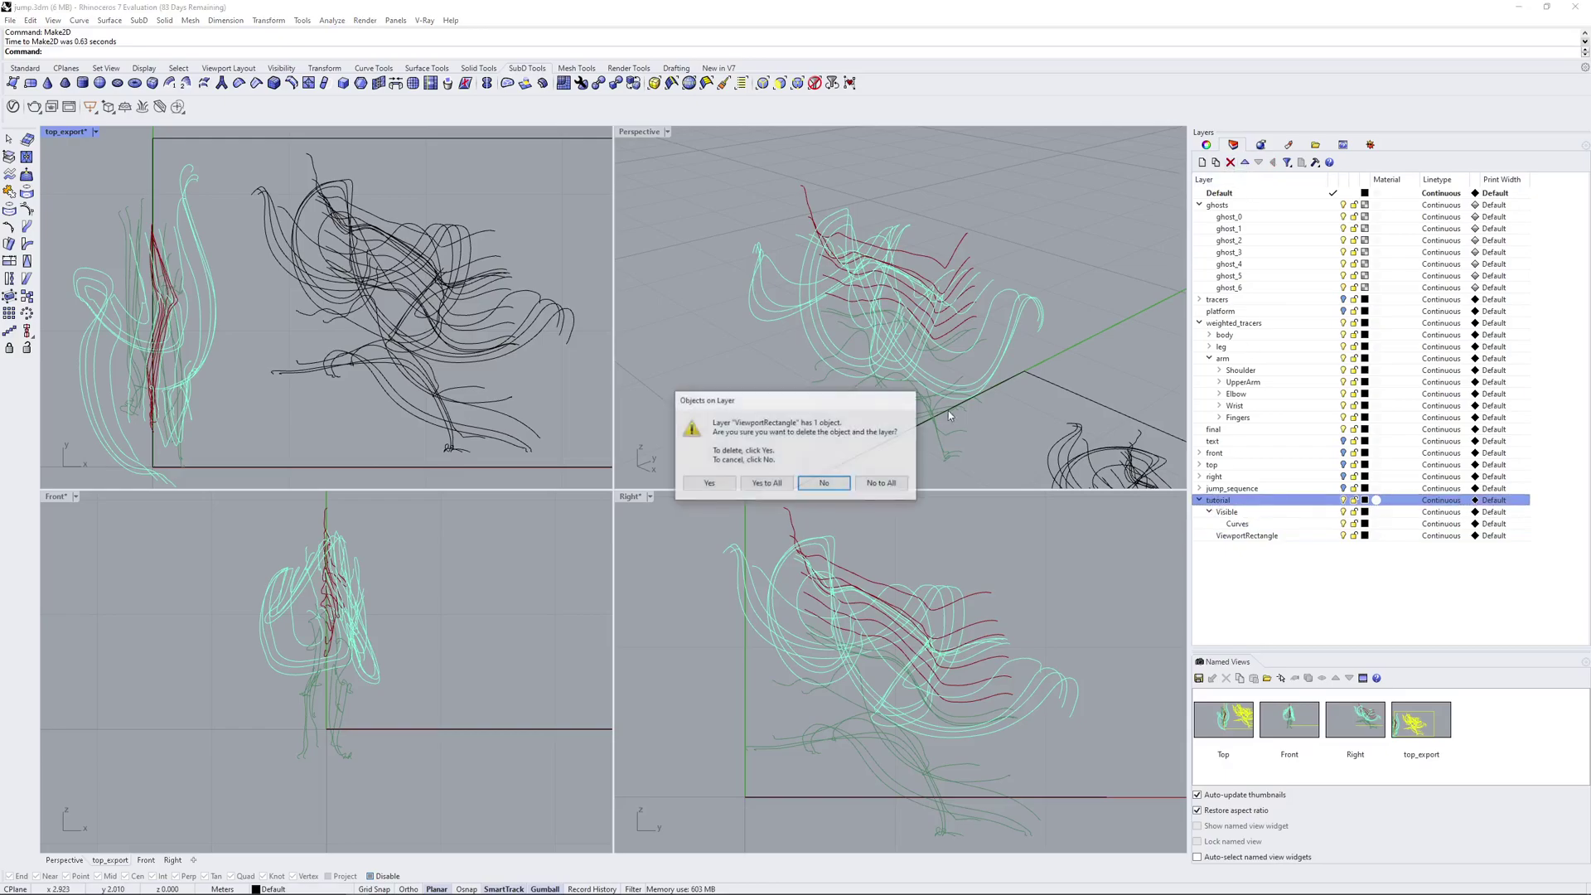
click(766, 481)
Select all tracer curves and run Make2D from the Right view with Maintain source layers, outputting to a layer named tutorial.
click(1022, 217)
key(ctrl+a)
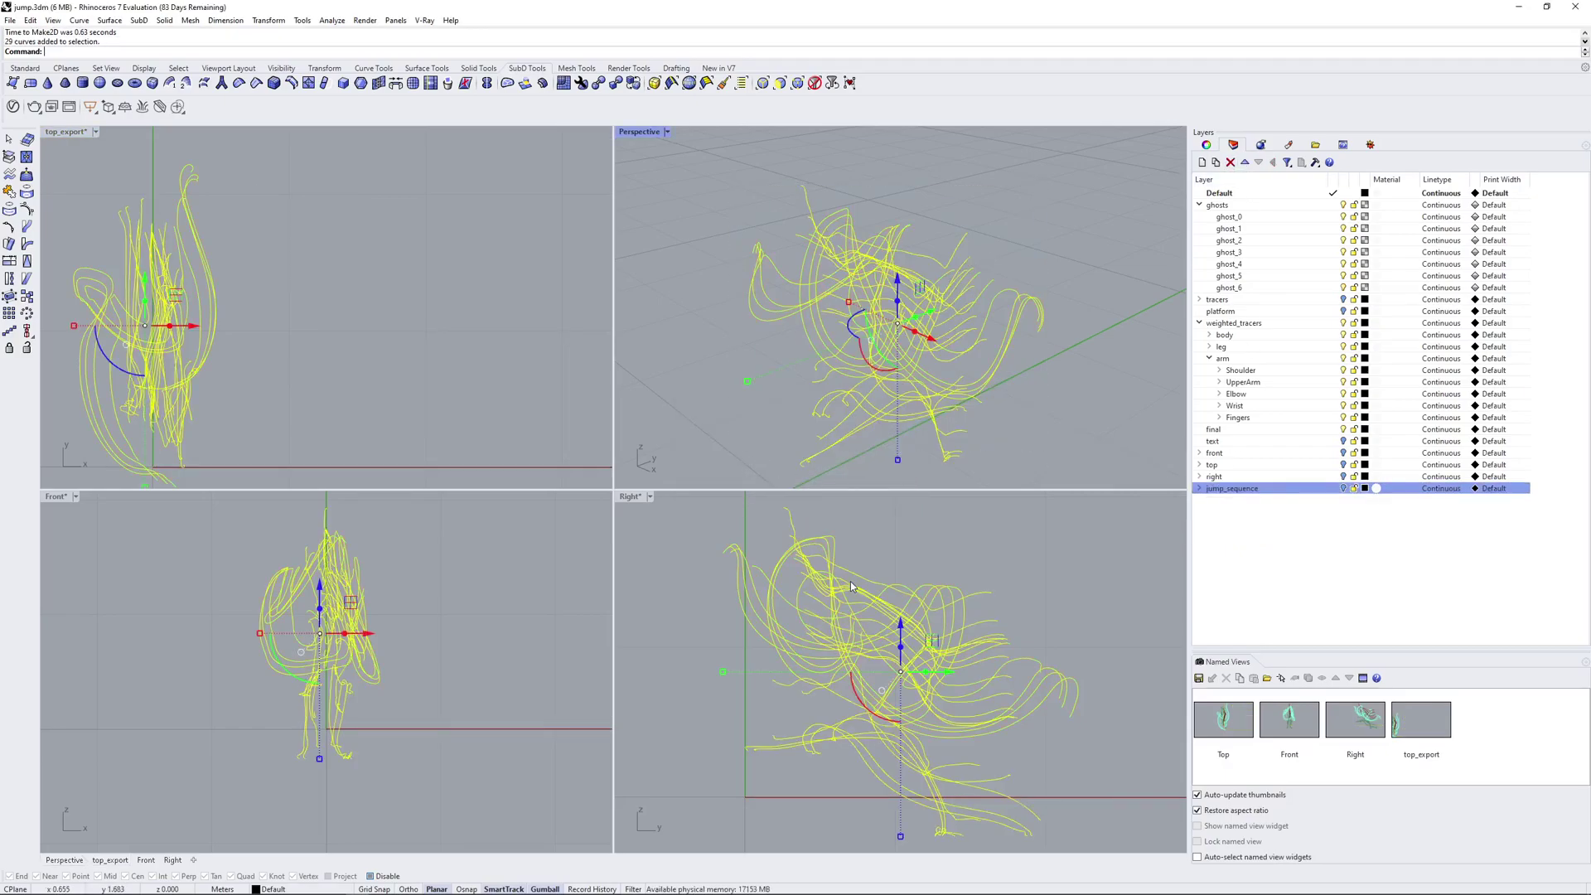
click(845, 617)
text(zs)
key(Return)
text(Make2D)
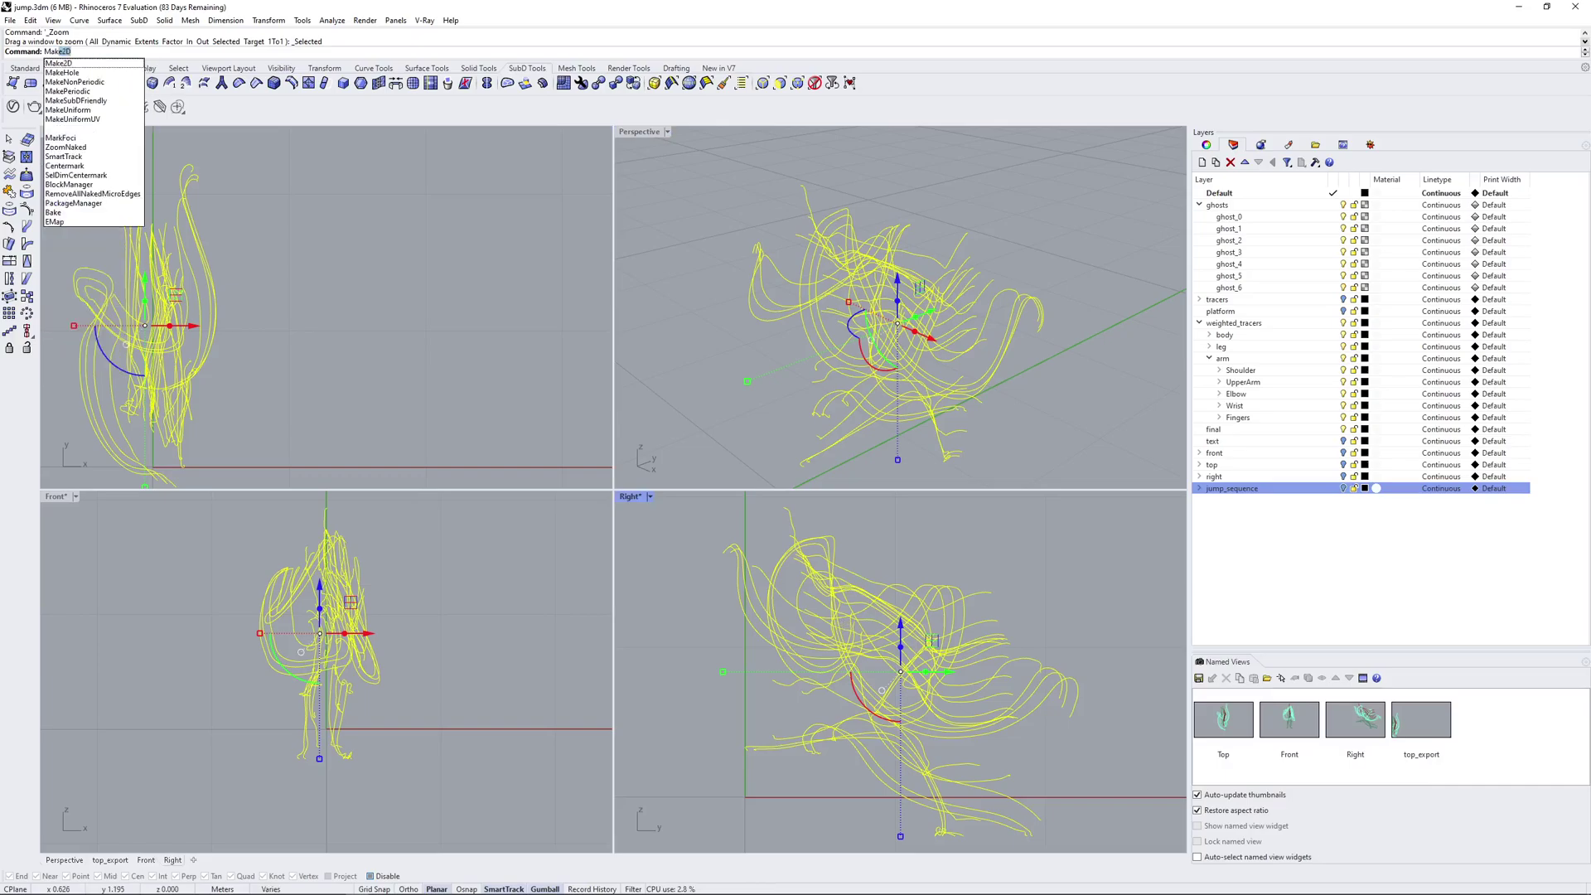
key(Return)
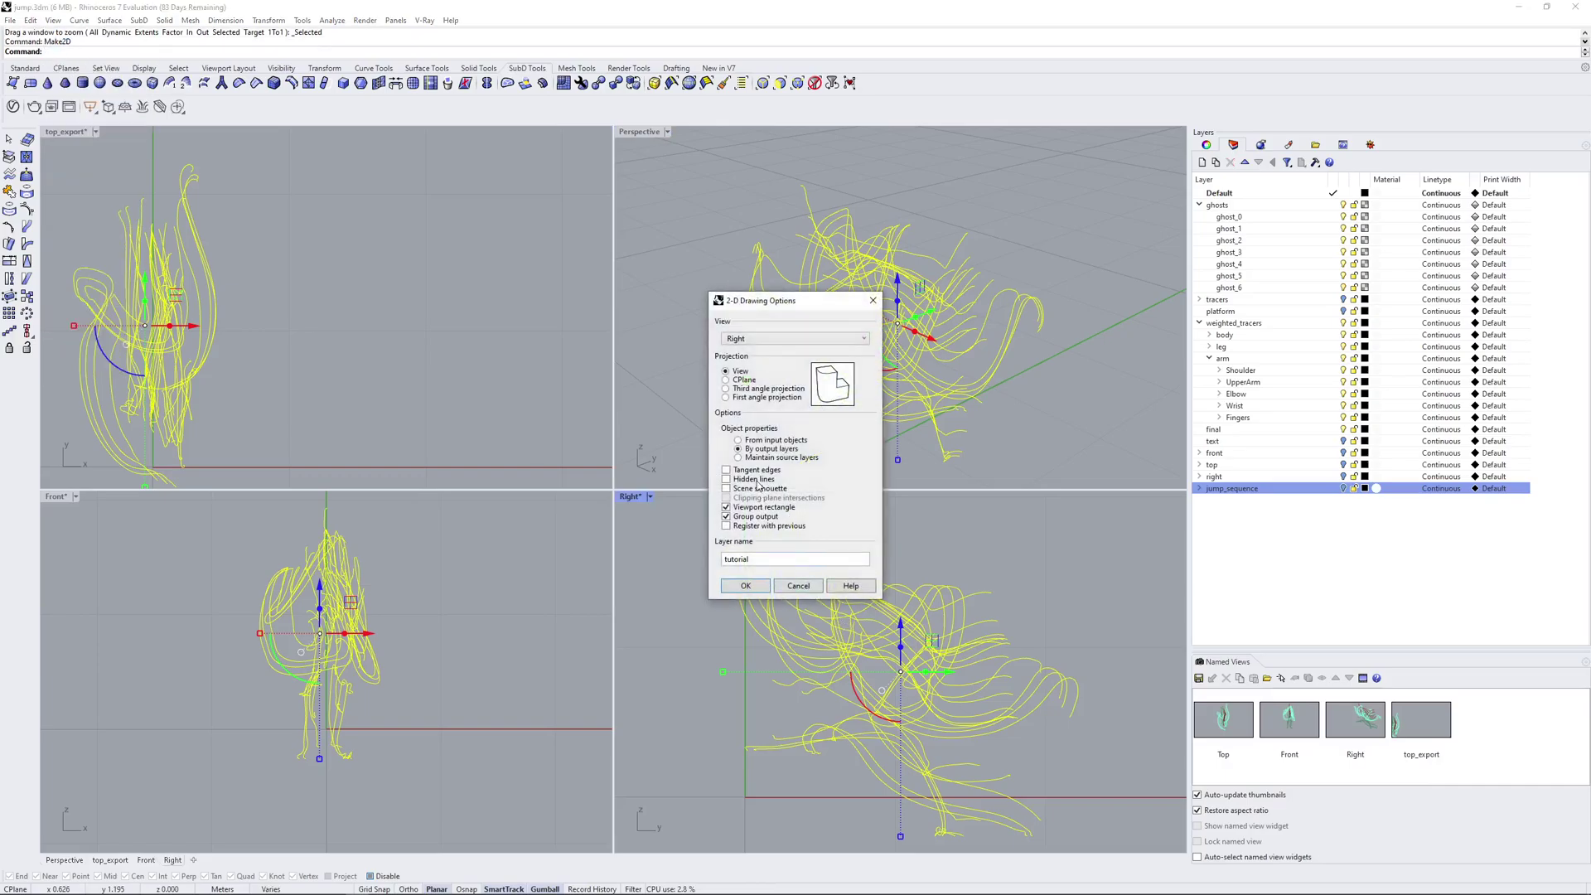
click(744, 585)
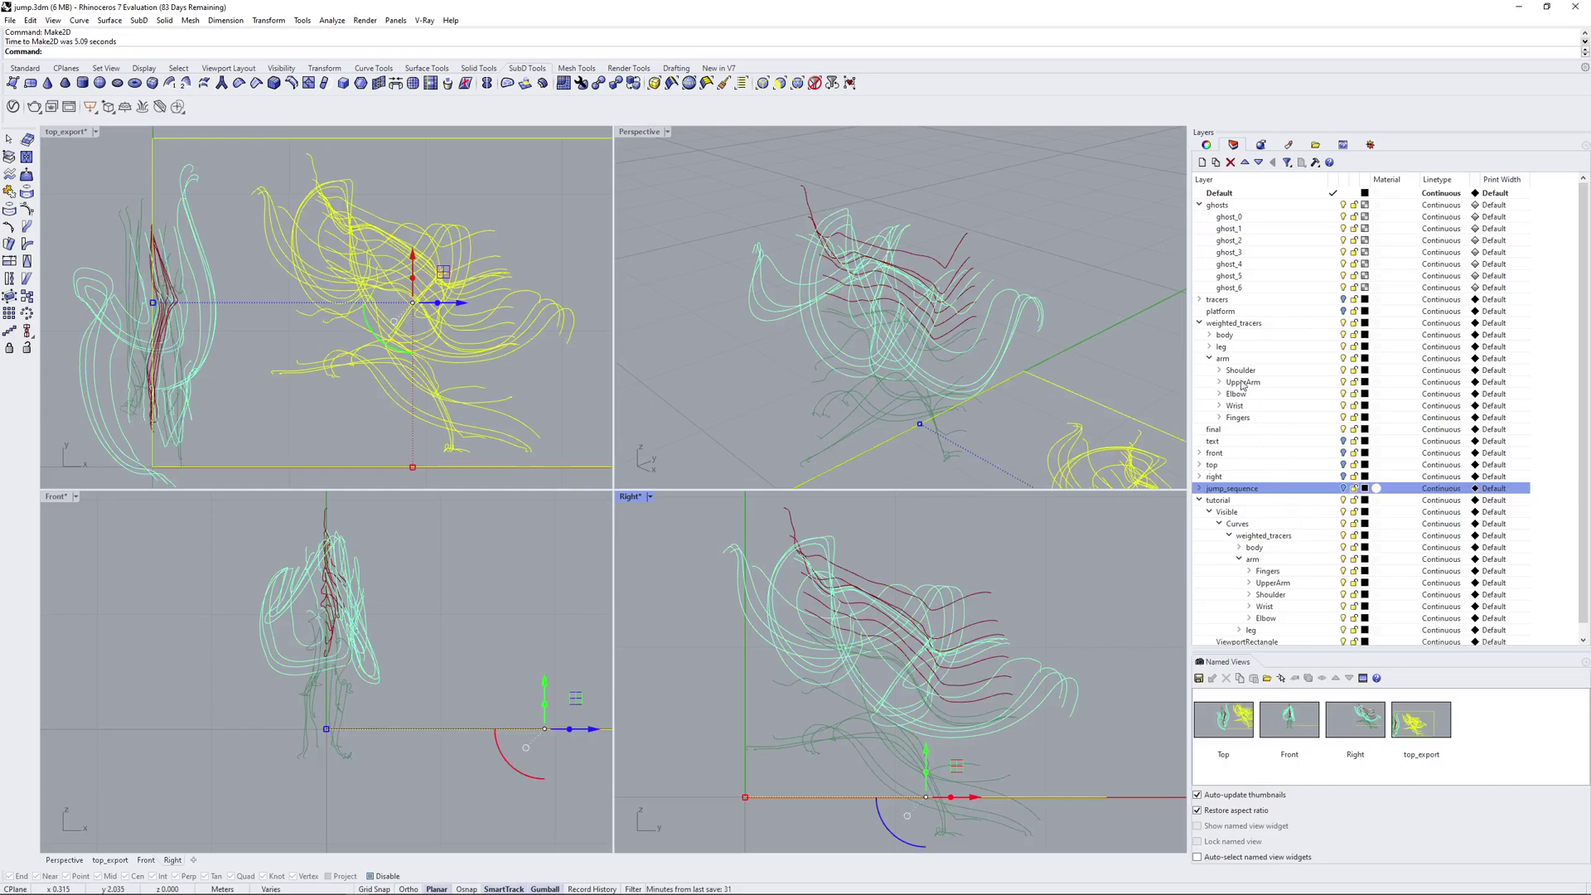
Hide the source weighted_tracers layer and inspect the flattened drawing in the top_export and Perspective views.
click(1343, 323)
click(416, 257)
text(zs)
key(Return)
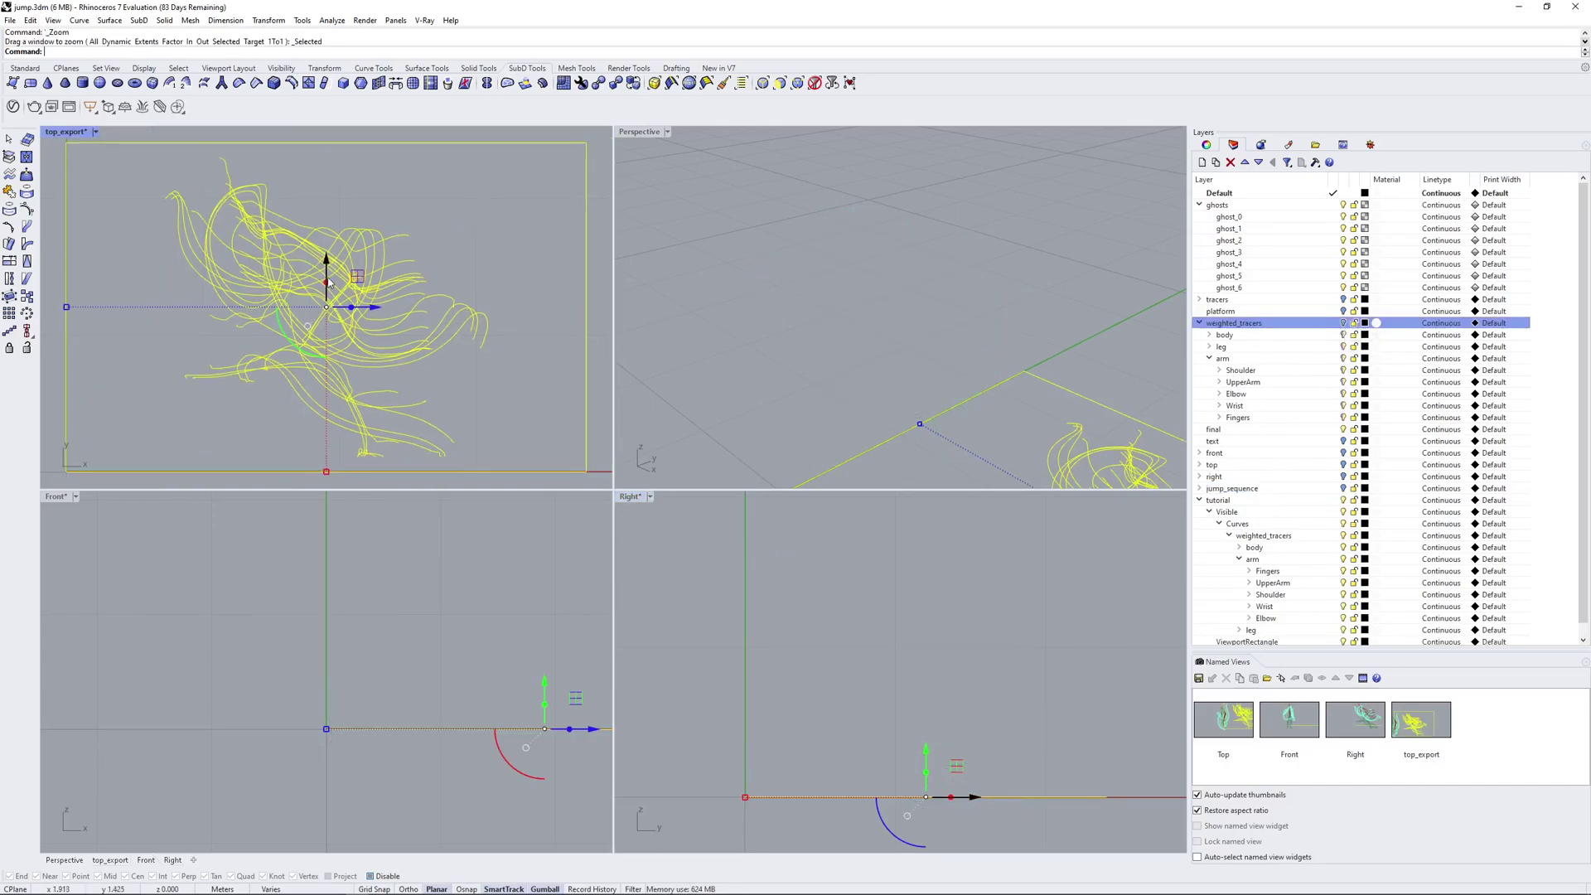
scroll(417, 256, down, 4)
click(518, 233)
scroll(373, 261, up, 5)
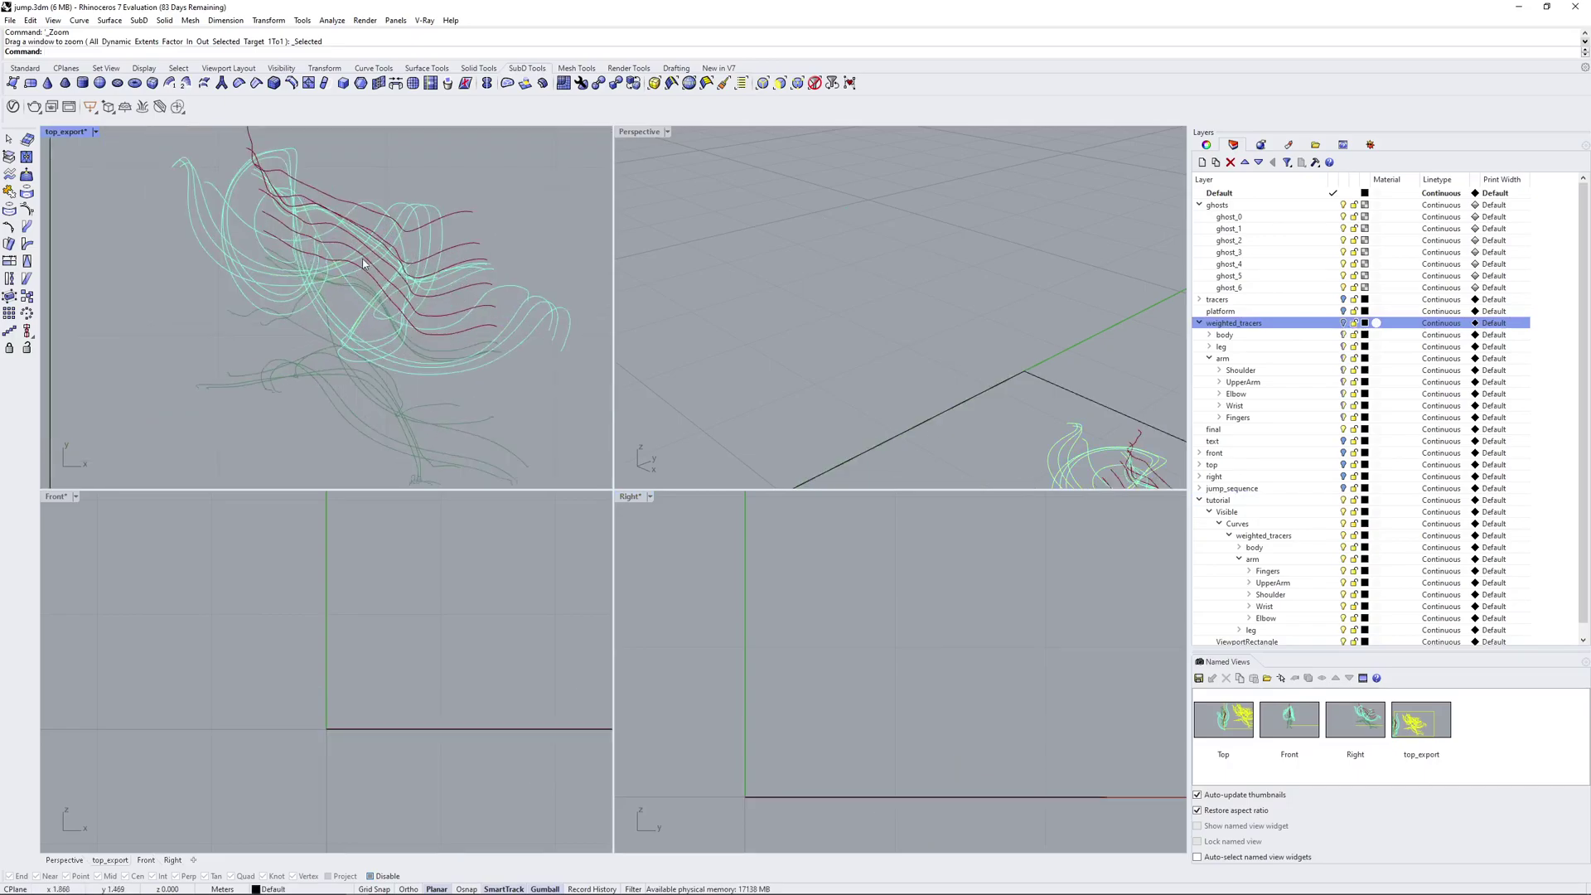
scroll(414, 254, down, 5)
mouse_move(951, 369)
right_down()
mouse_move(964, 308)
mouse_move(961, 348)
mouse_move(941, 352)
right_up()
scroll(1226, 522, down, 1)
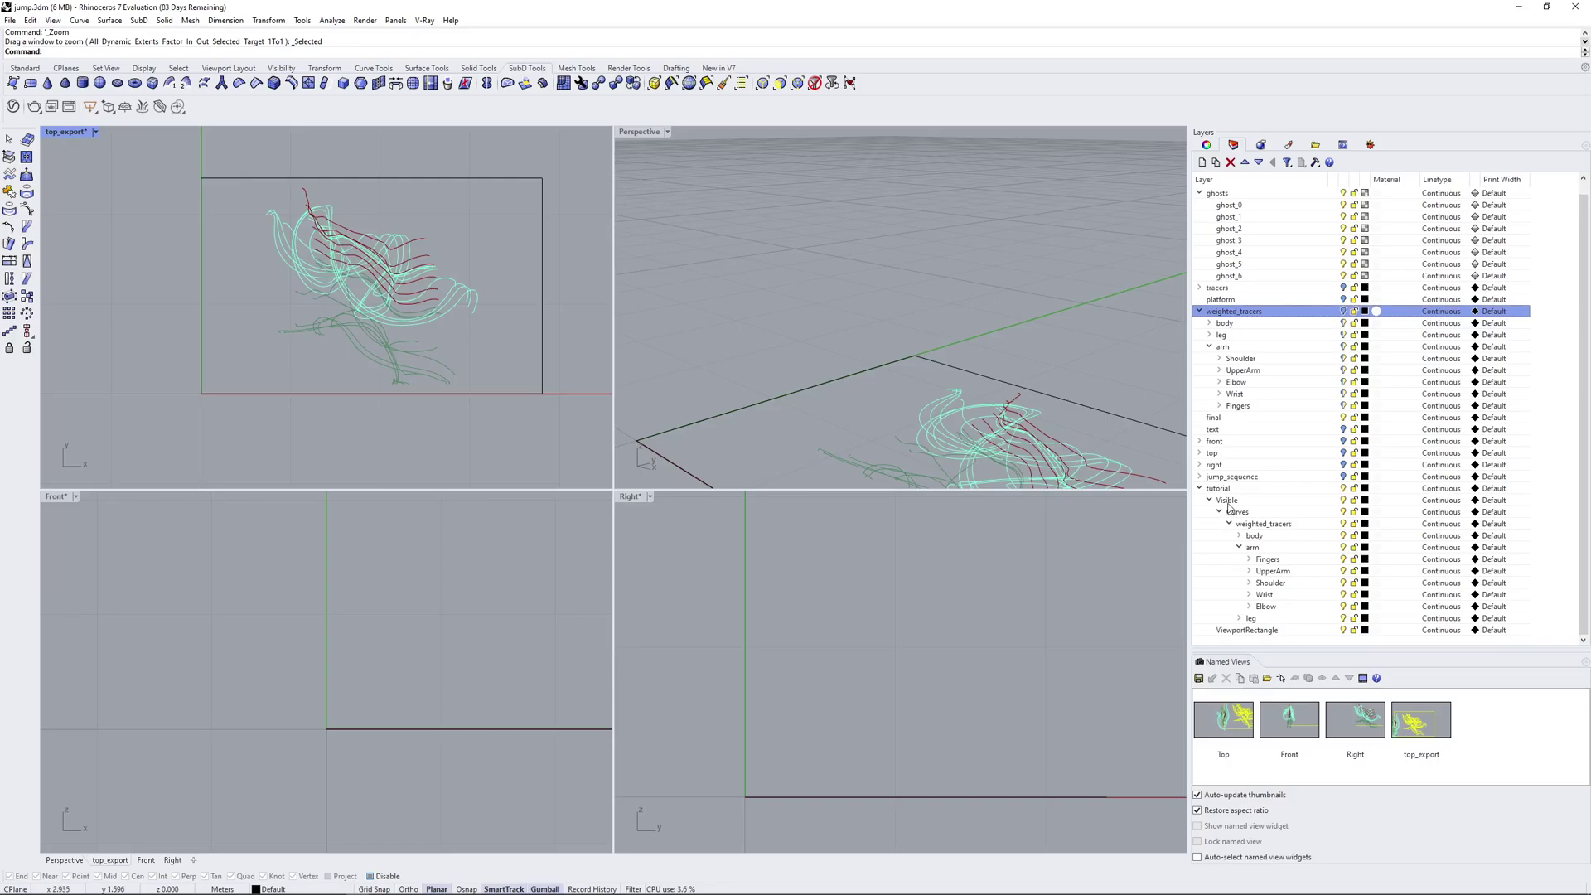
Compare the body, arm and leg sublayers of the tutorial layer with the original weighted_tracers layer structure.
click(1251, 536)
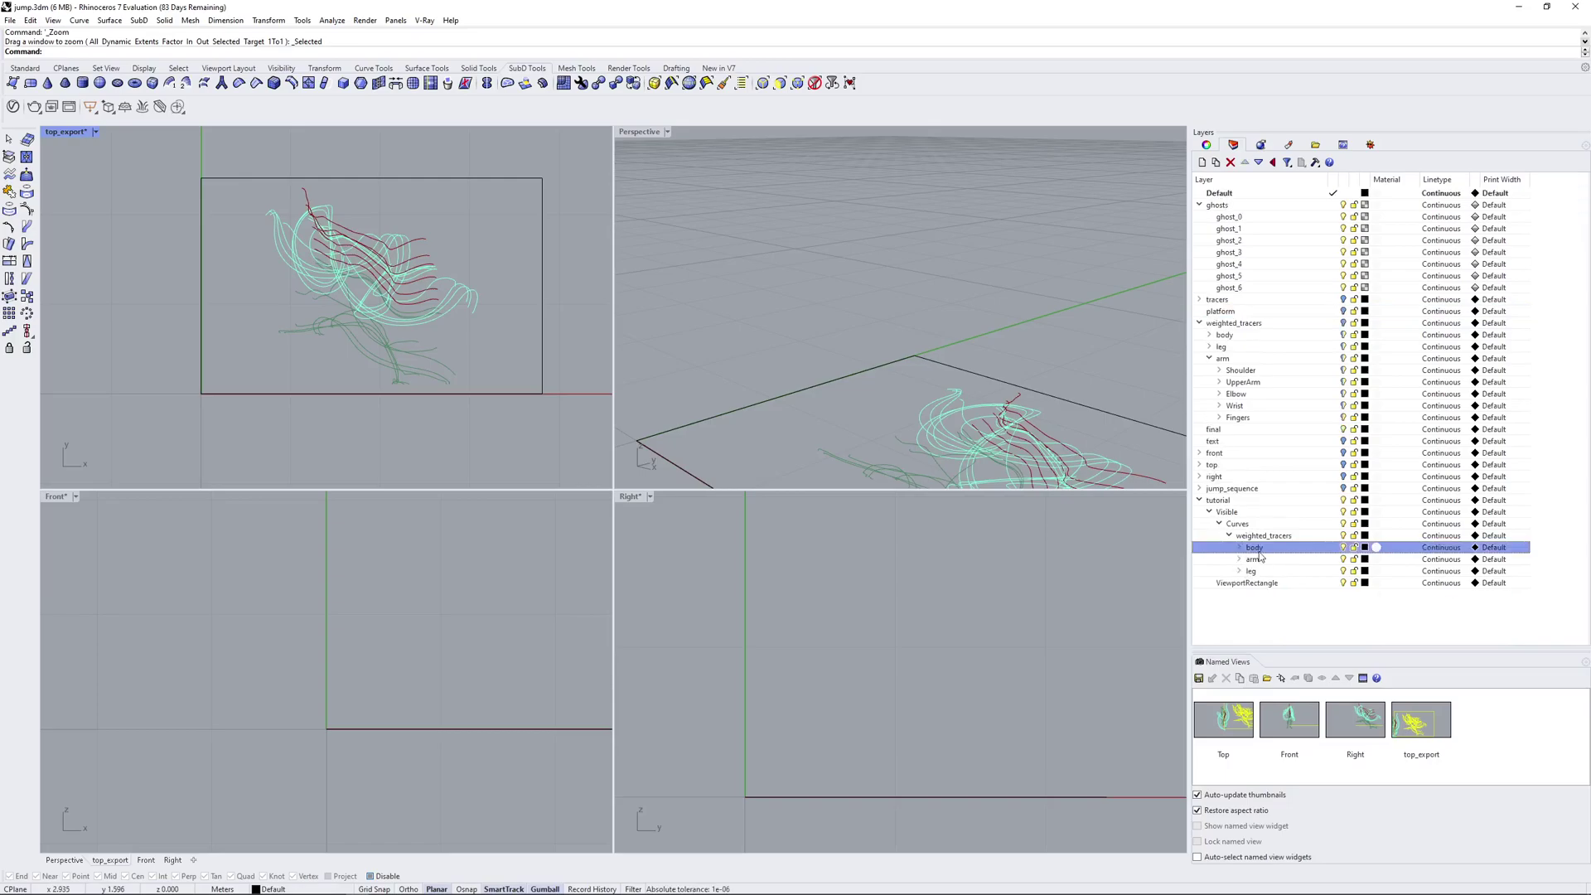
click(1241, 549)
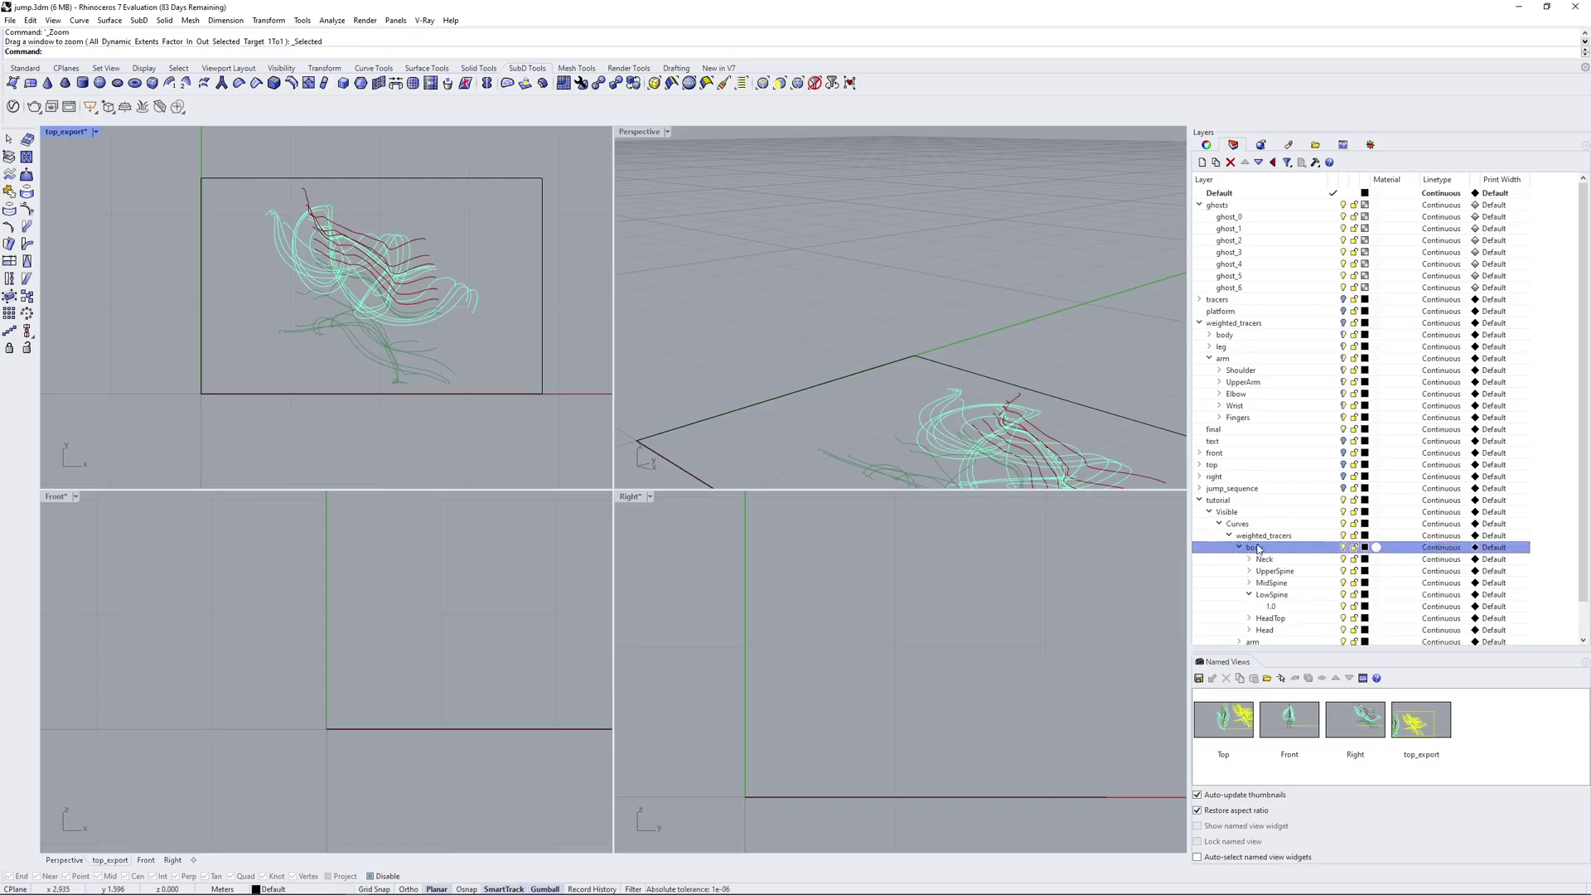
click(1214, 325)
Export all visible curves and the frame as an Adobe Illustrator file named tutorial on the Desktop, with Preserve model scale in millimetres.
scroll(472, 271, down, 3)
key(ctrl+a)
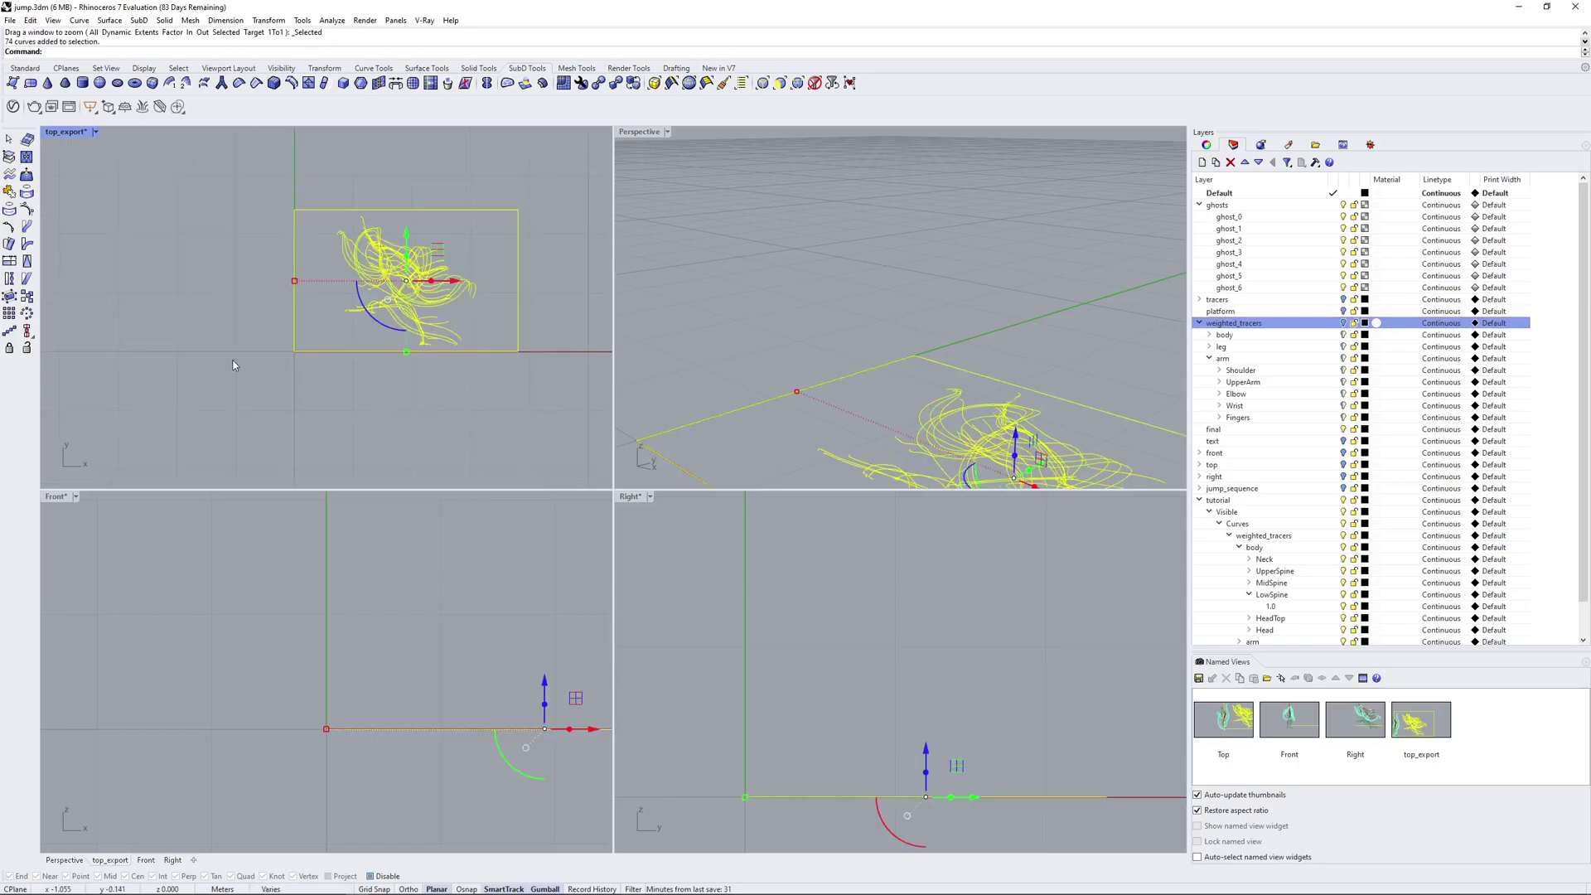
text(export)
key(Return)
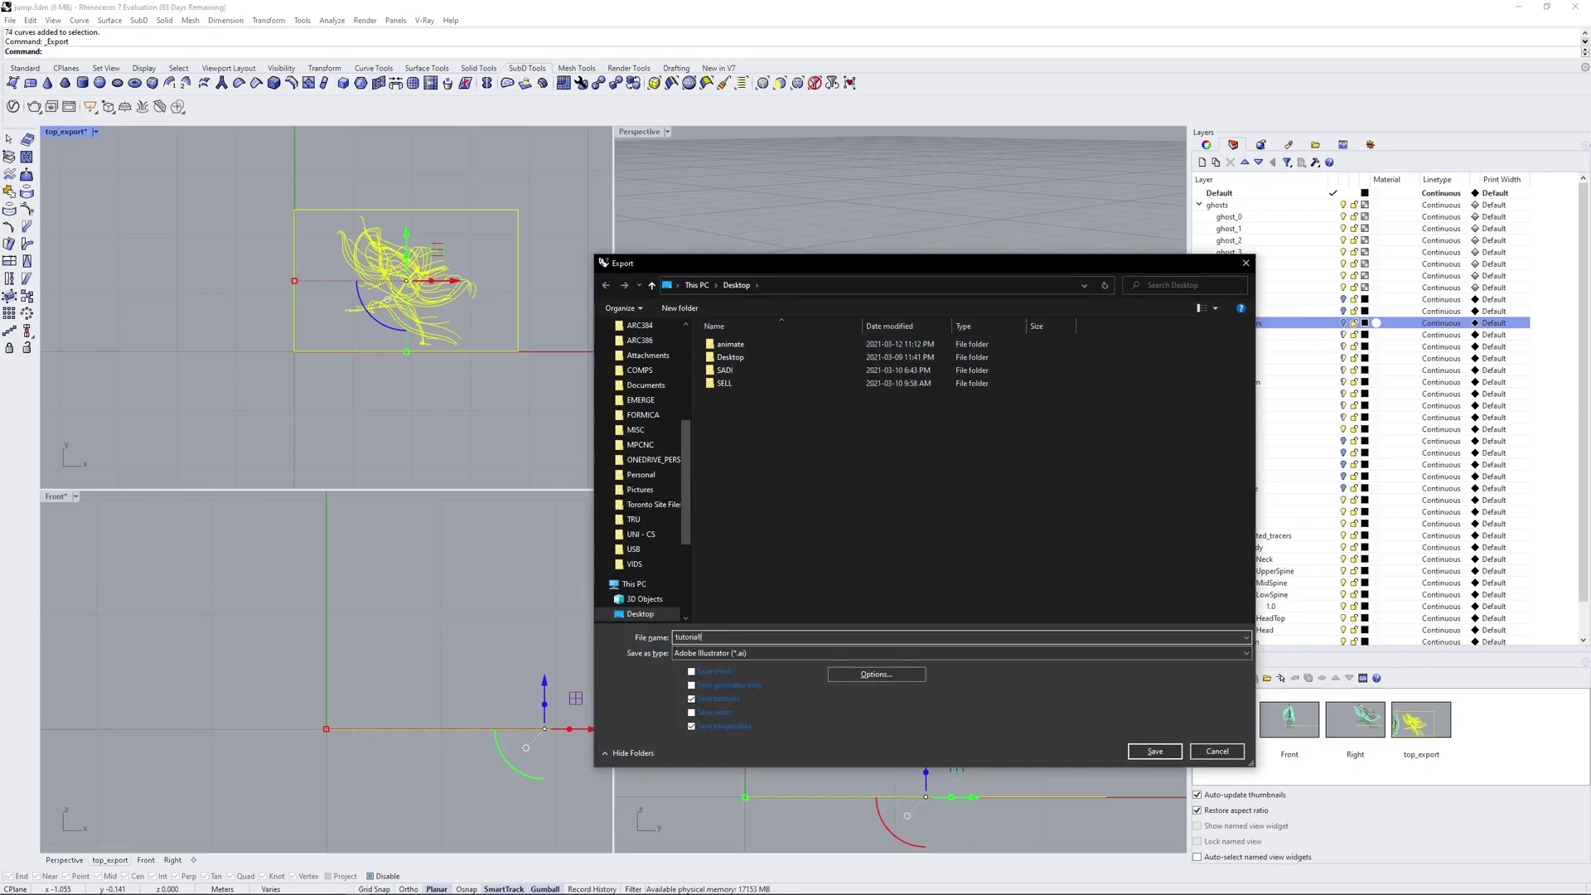
key(Return)
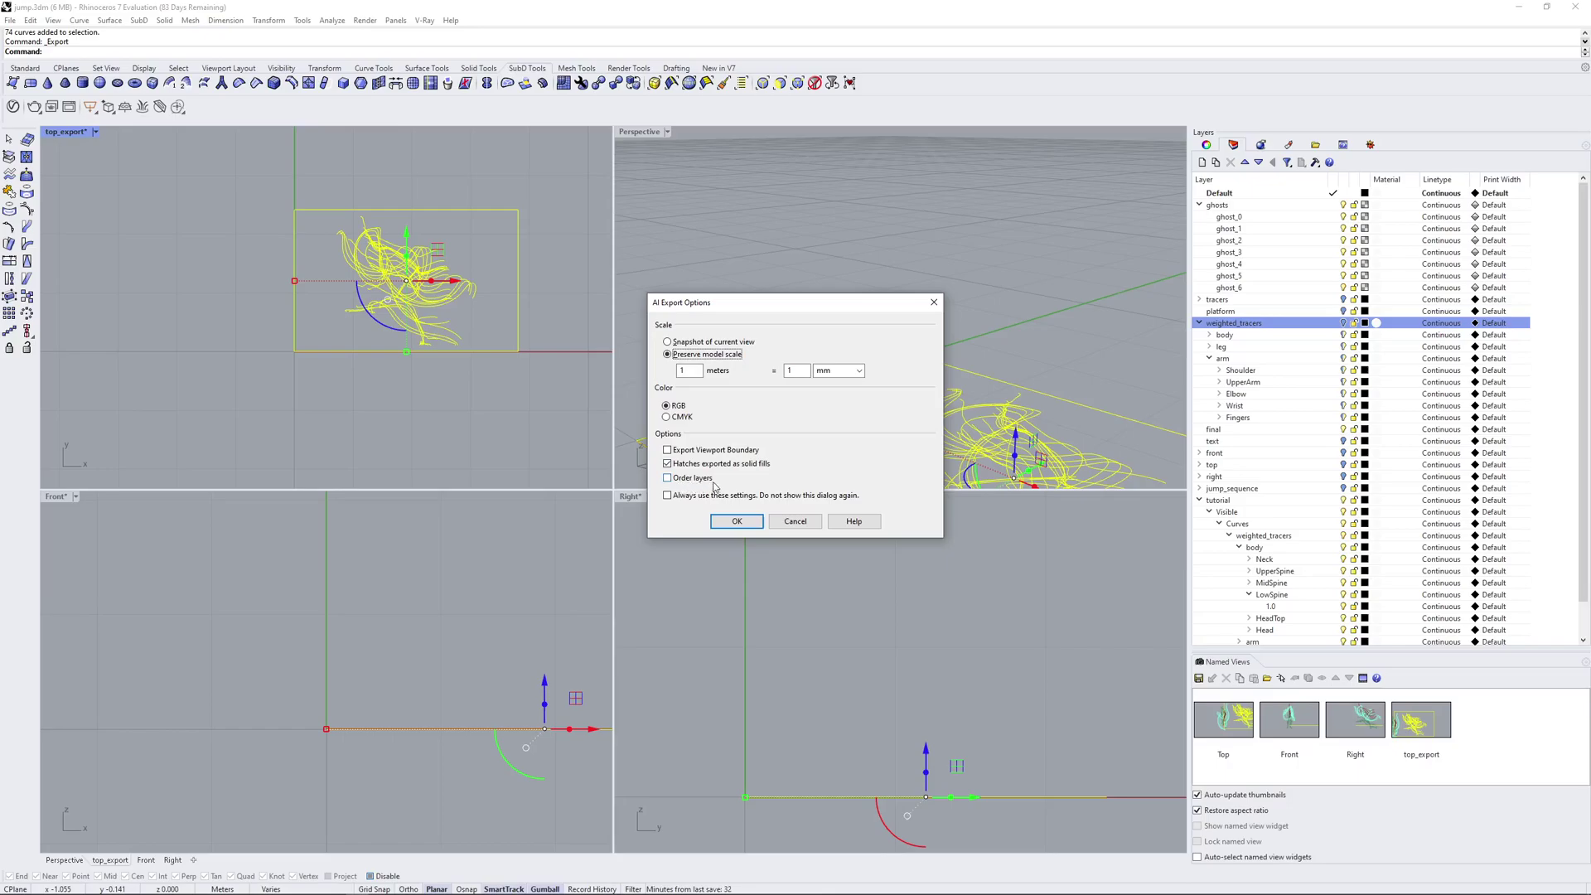
double_click(797, 369)
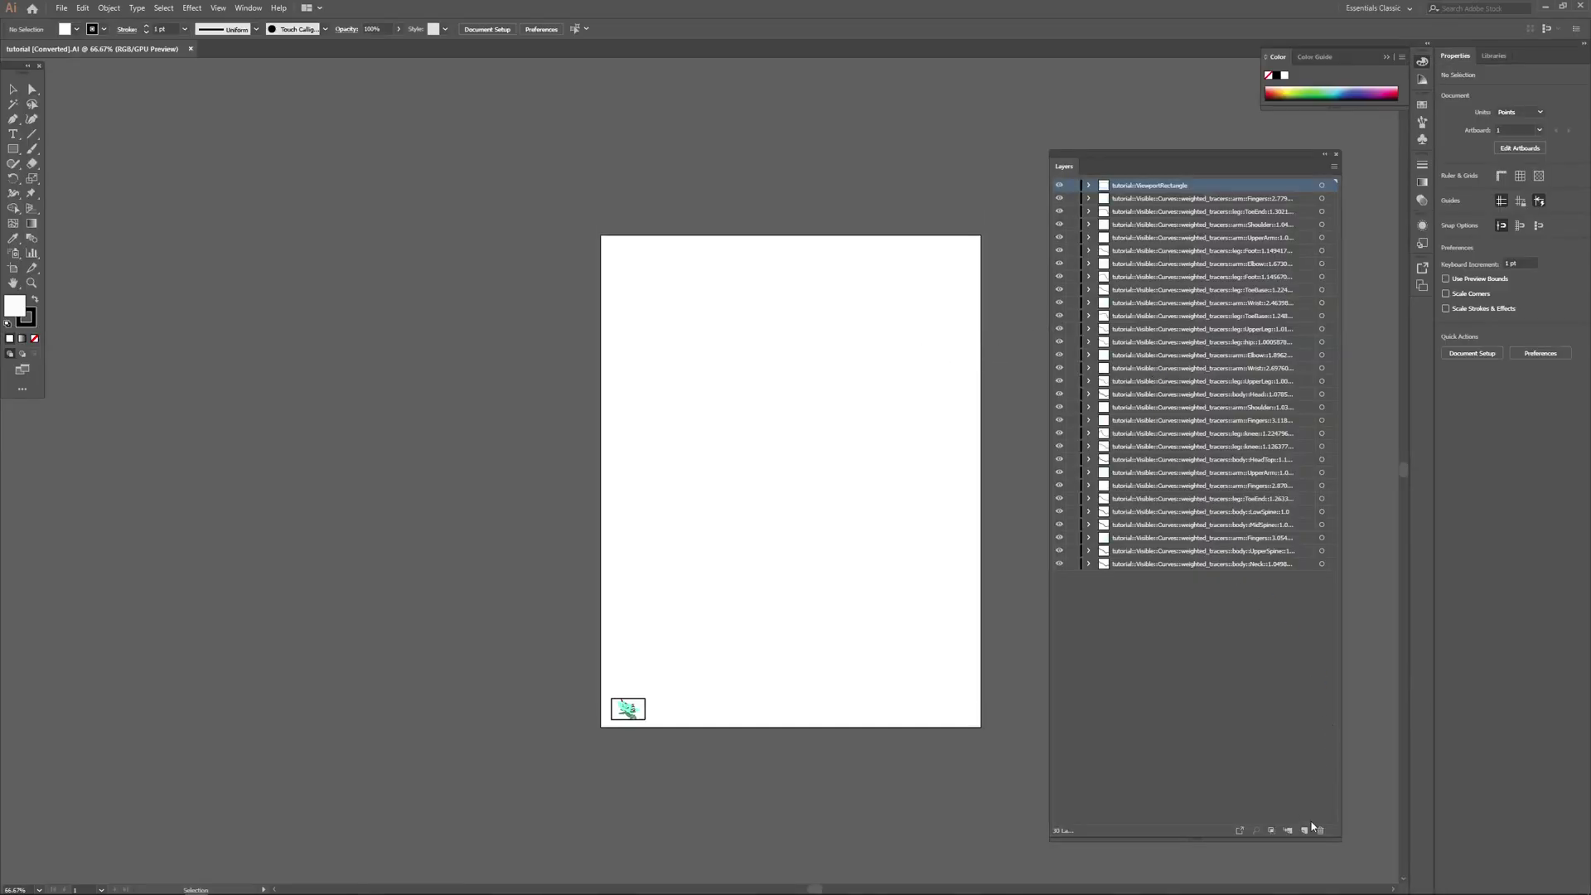
In Illustrator, select the whole exported drawing and scale it up proportionally to nearly the full width of the artboard.
click(643, 710)
mouse_move(644, 698)
mouse_down()
mouse_move(1030, 430)
mouse_move(975, 439)
mouse_up()
click(909, 436)
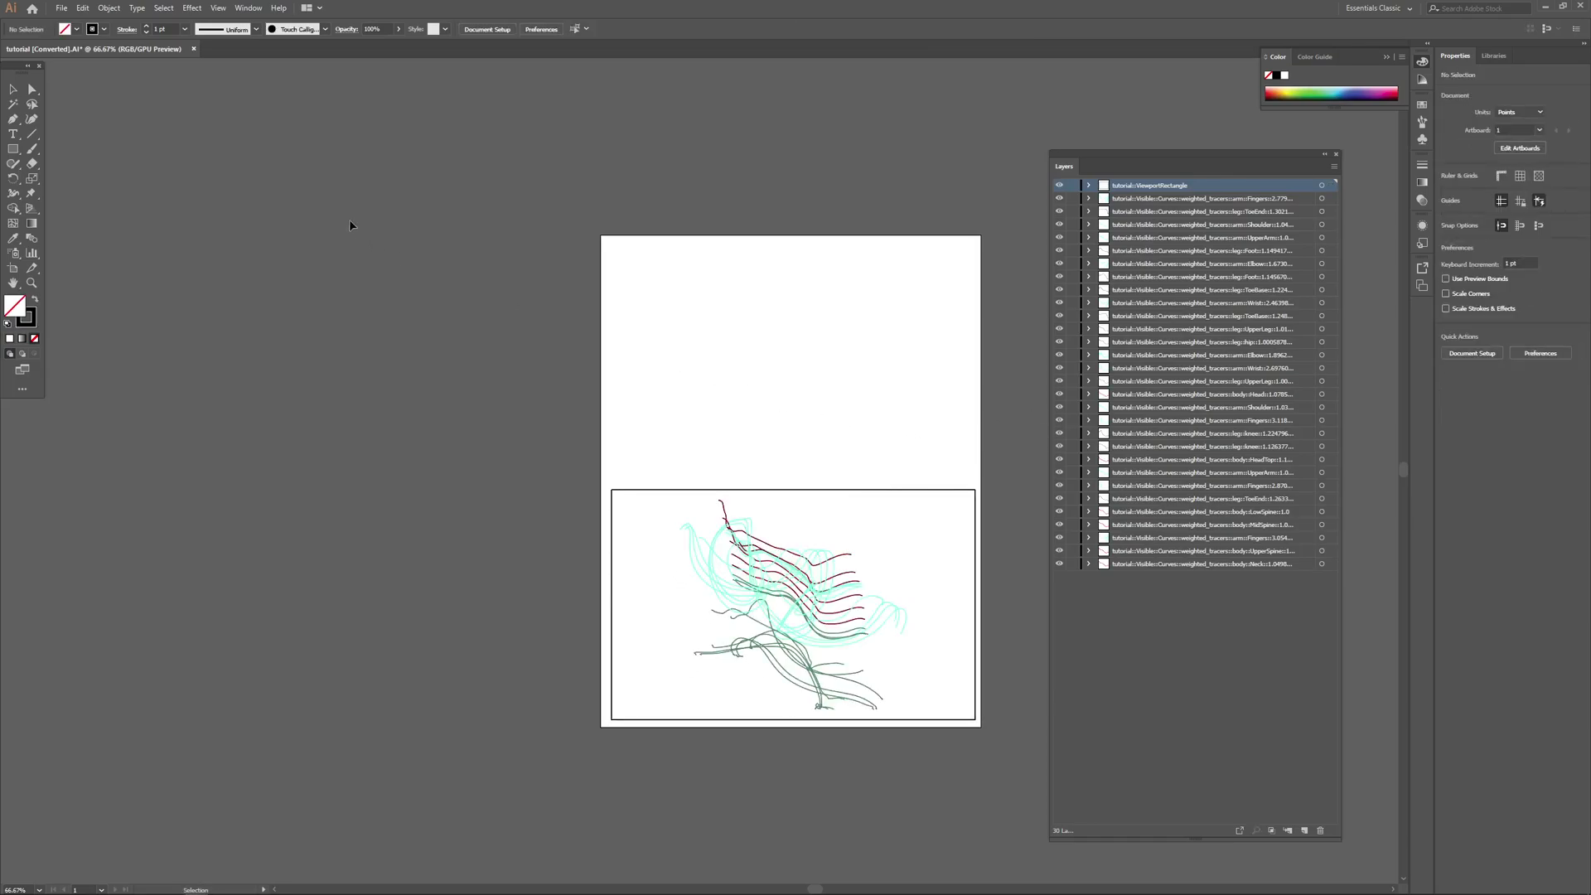
Run the fix_layers.jsx script from the Desktop on the exported drawing, inspect the layer structure and undo the script's changes.
click(62, 9)
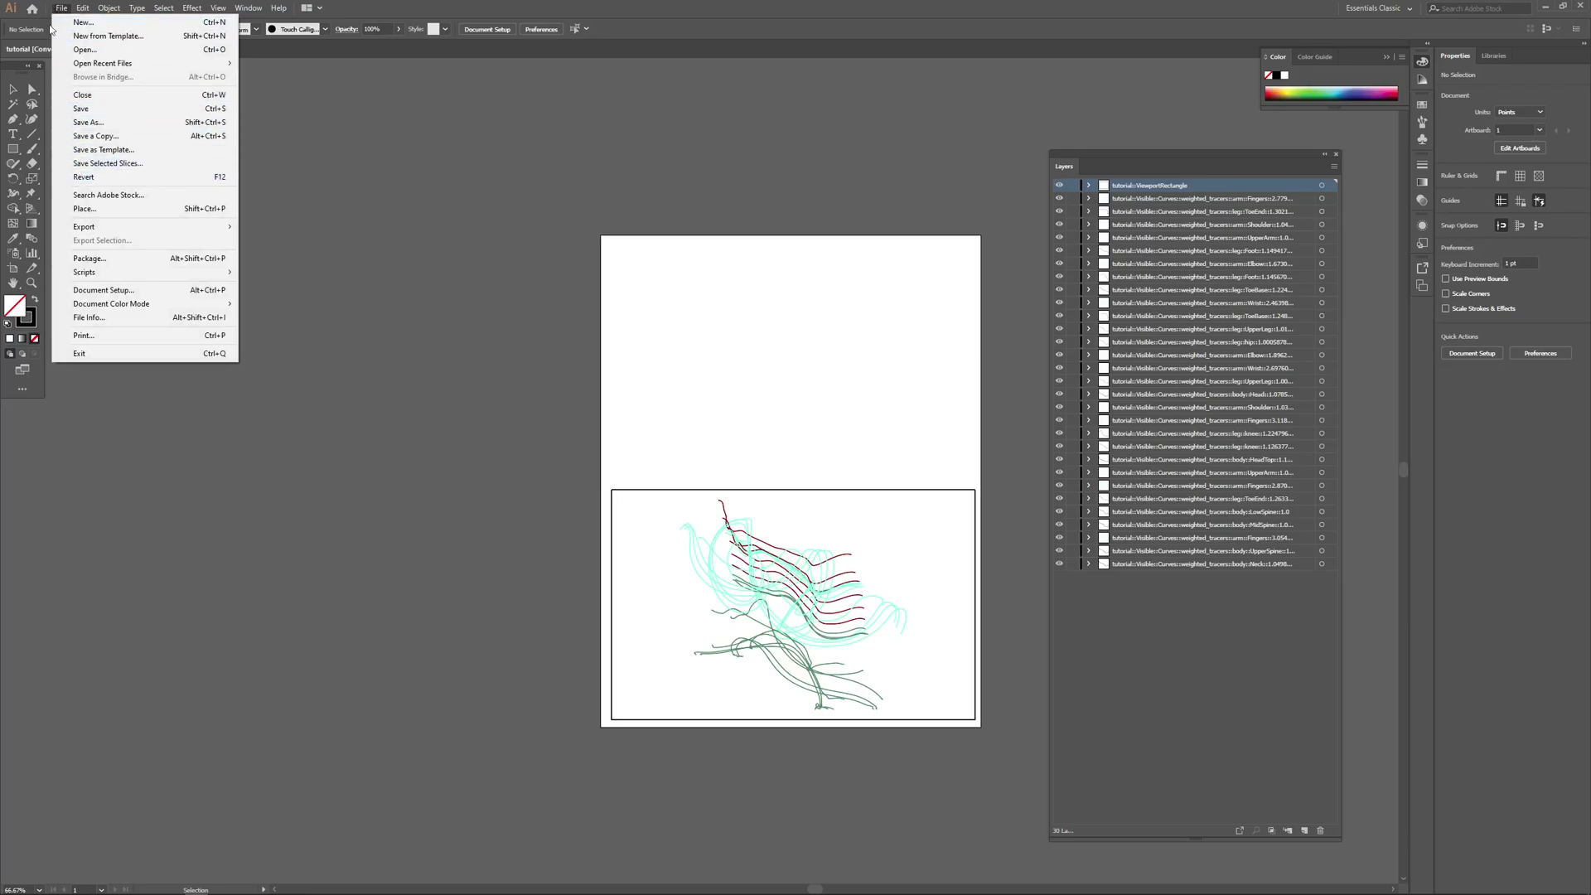
mouse_move(104, 272)
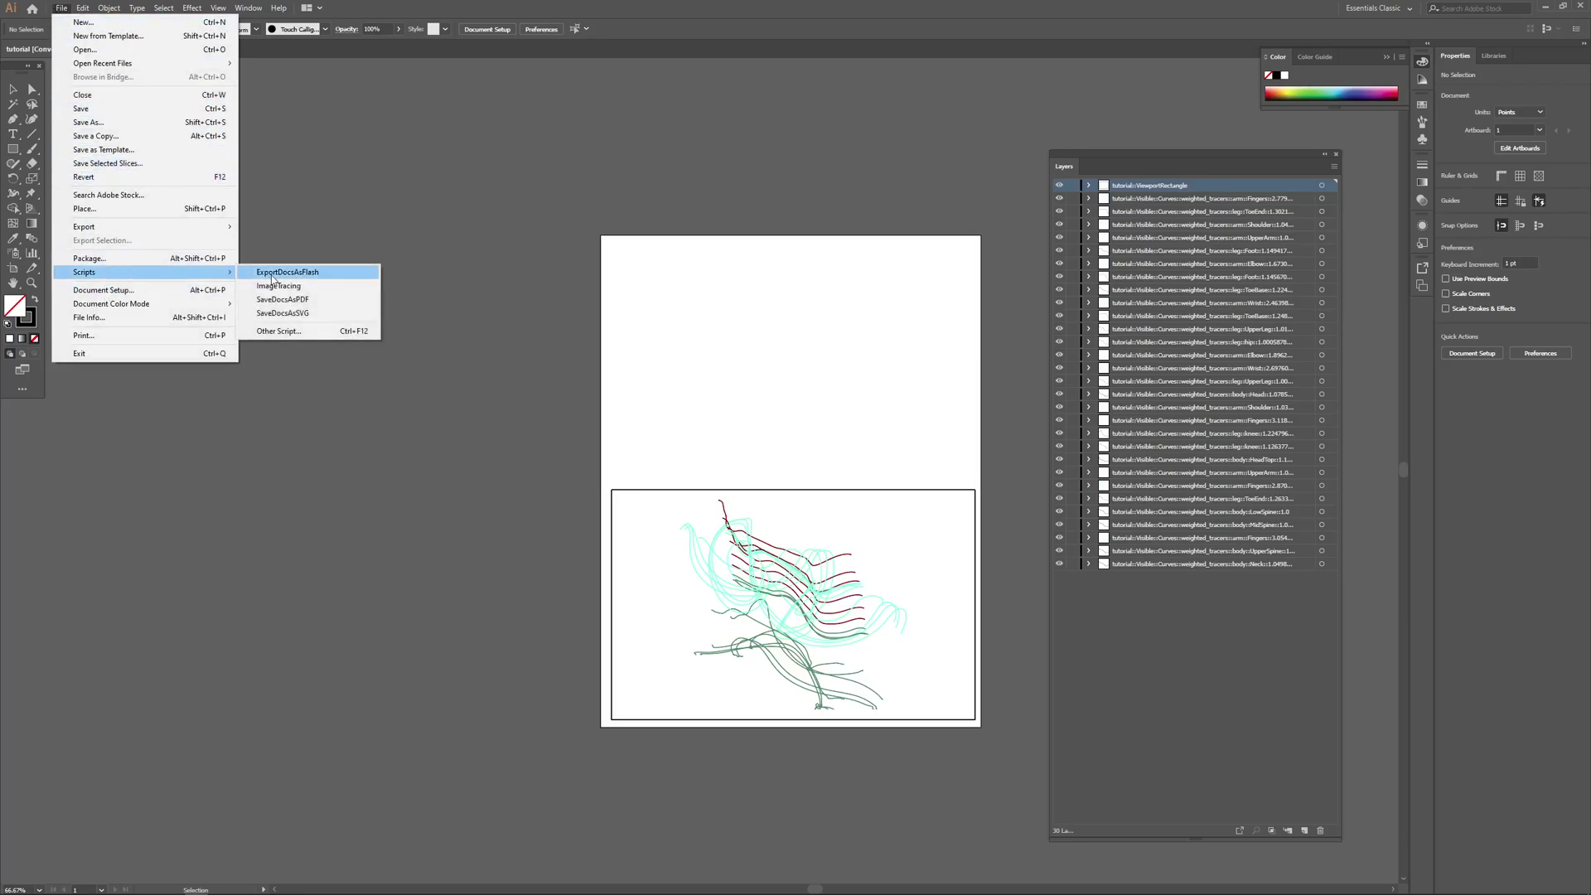
click(298, 333)
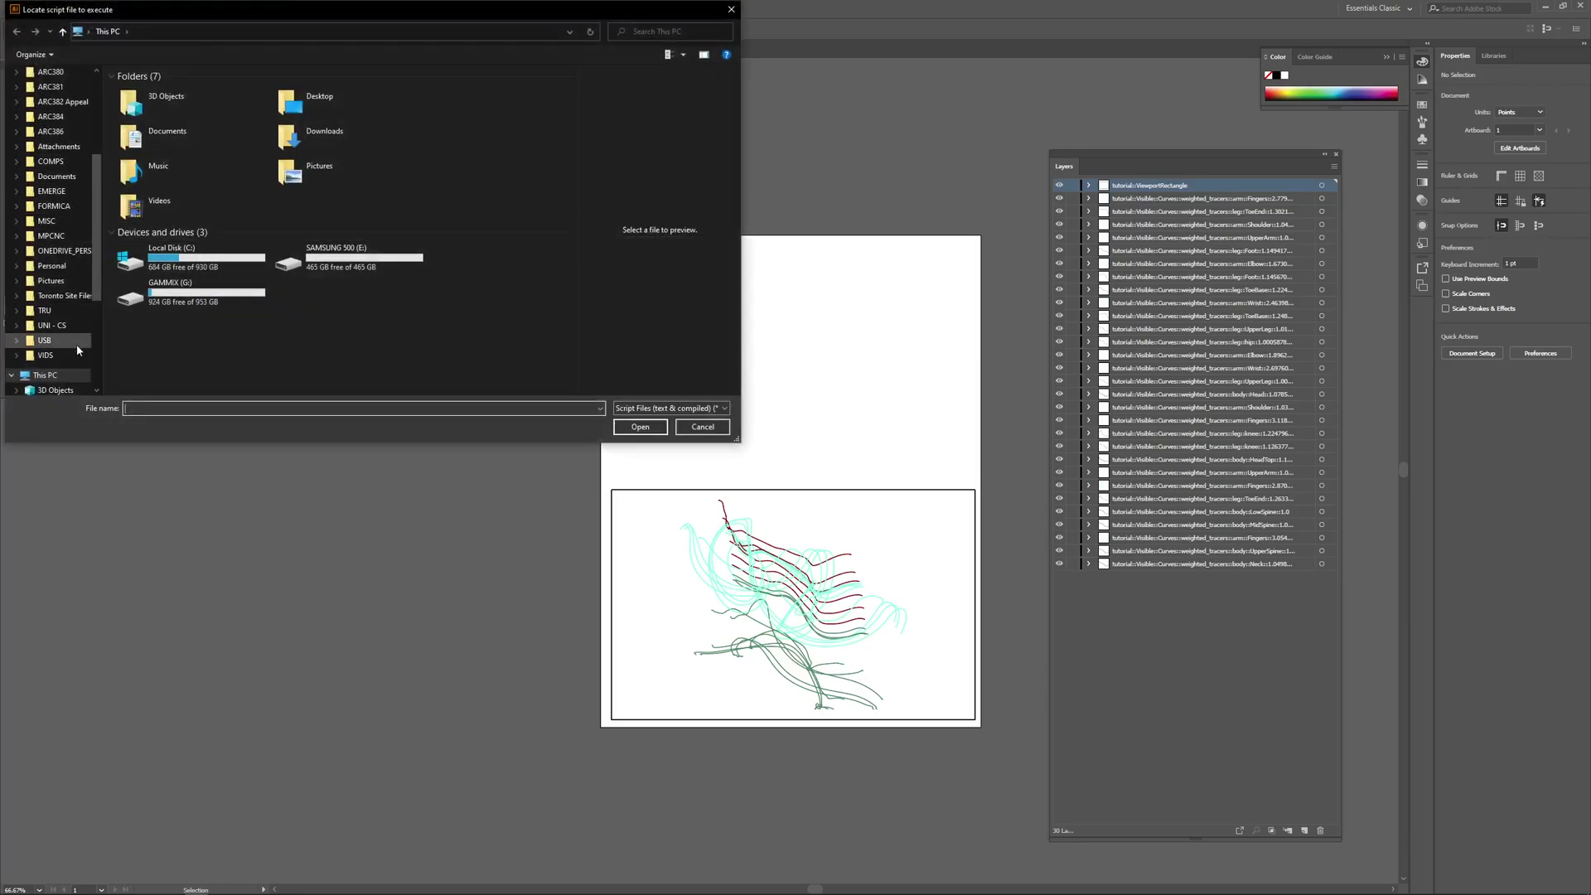
scroll(75, 331, up, 2)
scroll(62, 140, up, 2)
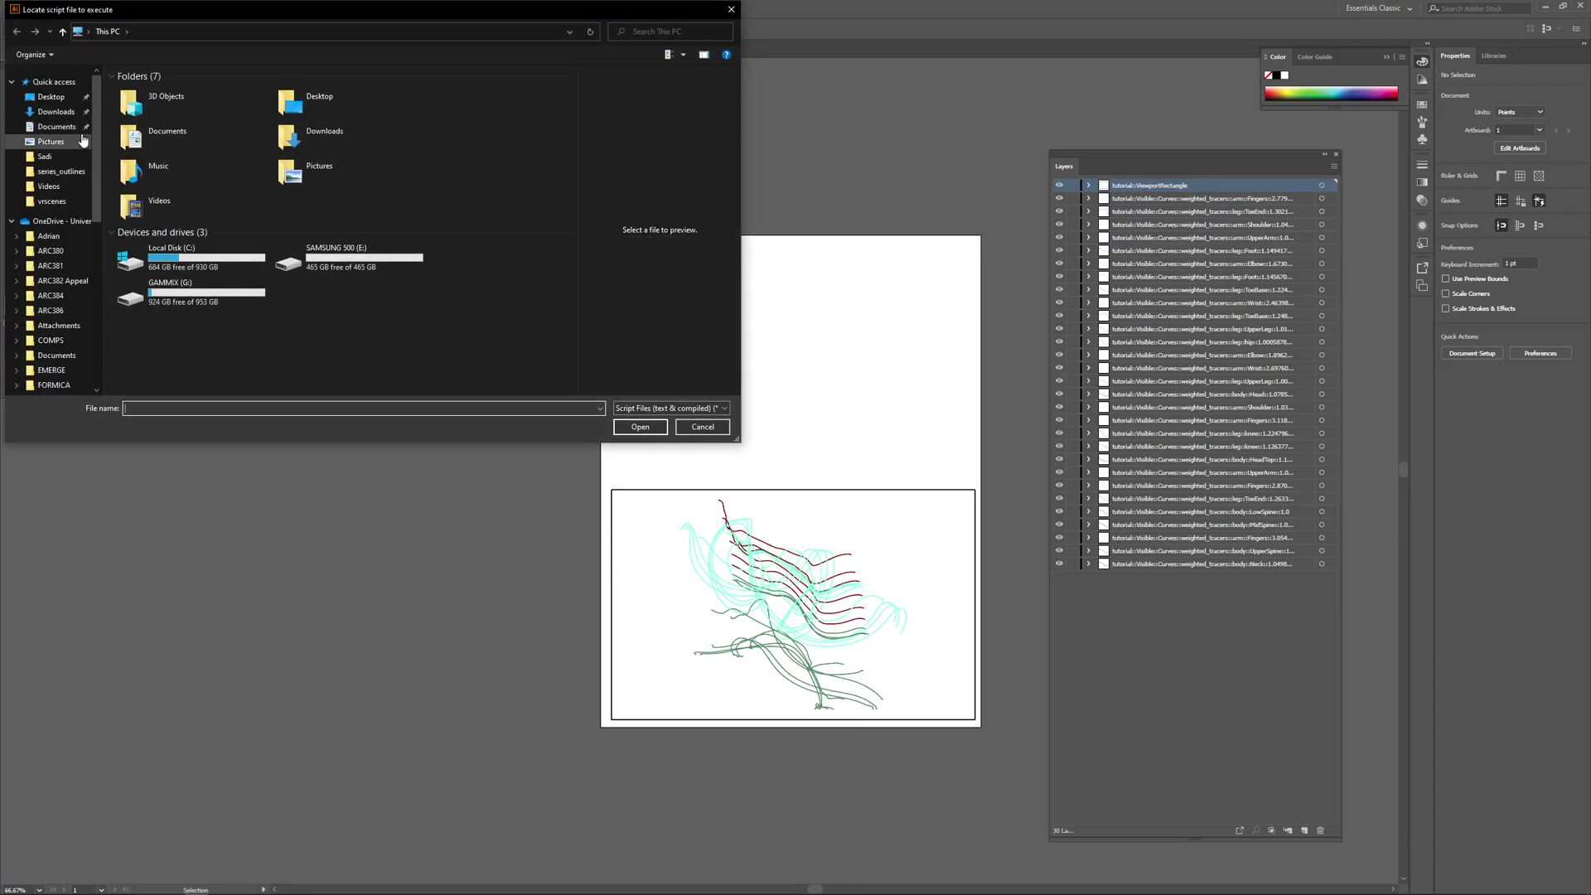
click(51, 126)
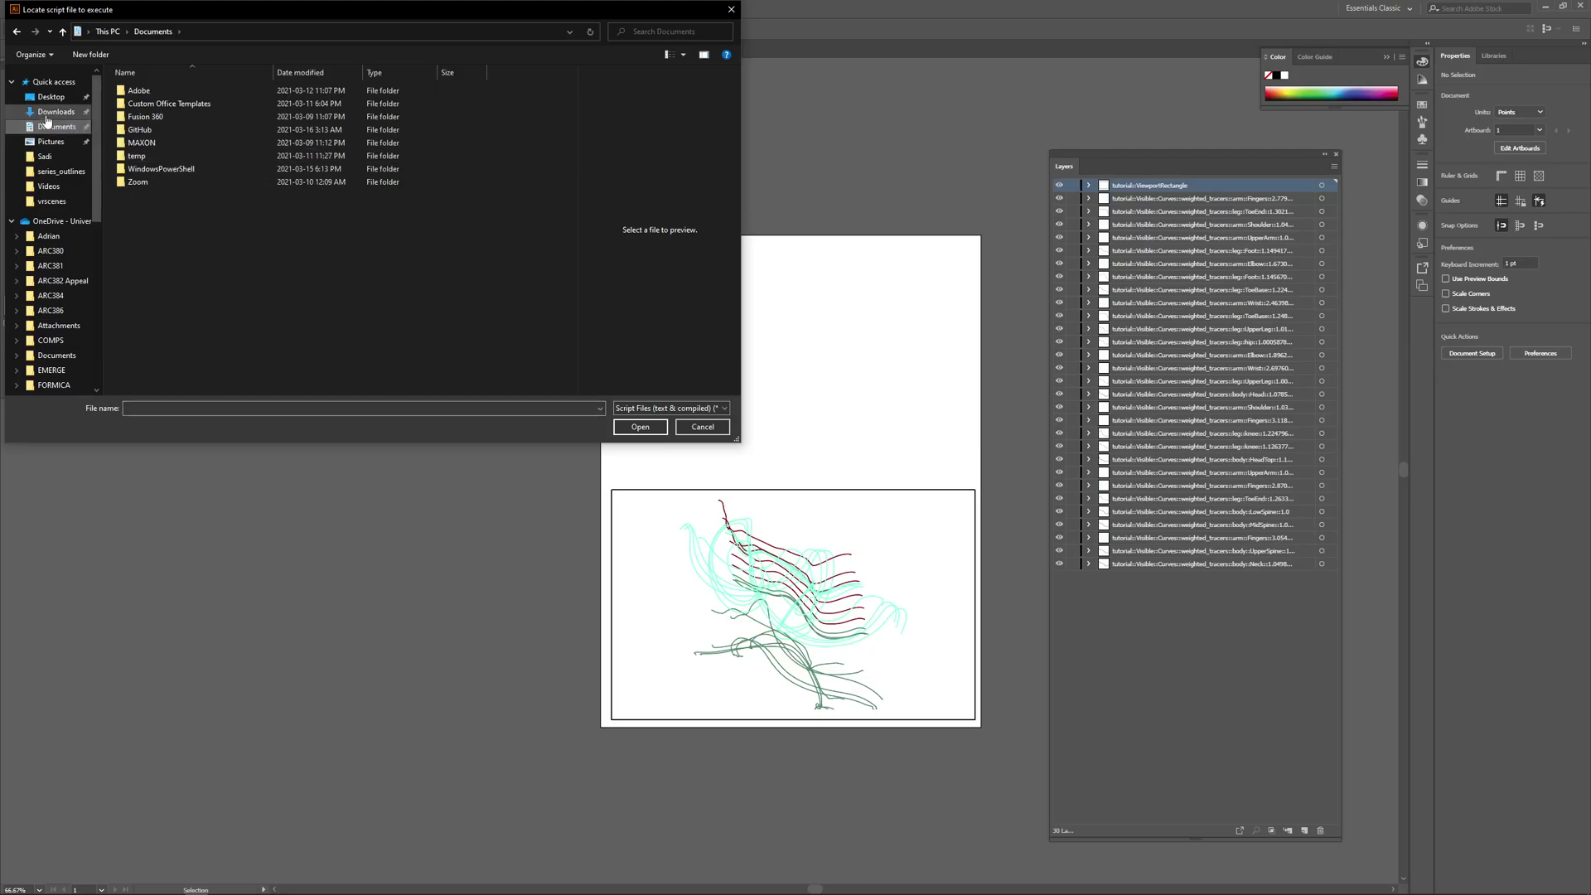
click(56, 111)
click(50, 96)
click(169, 143)
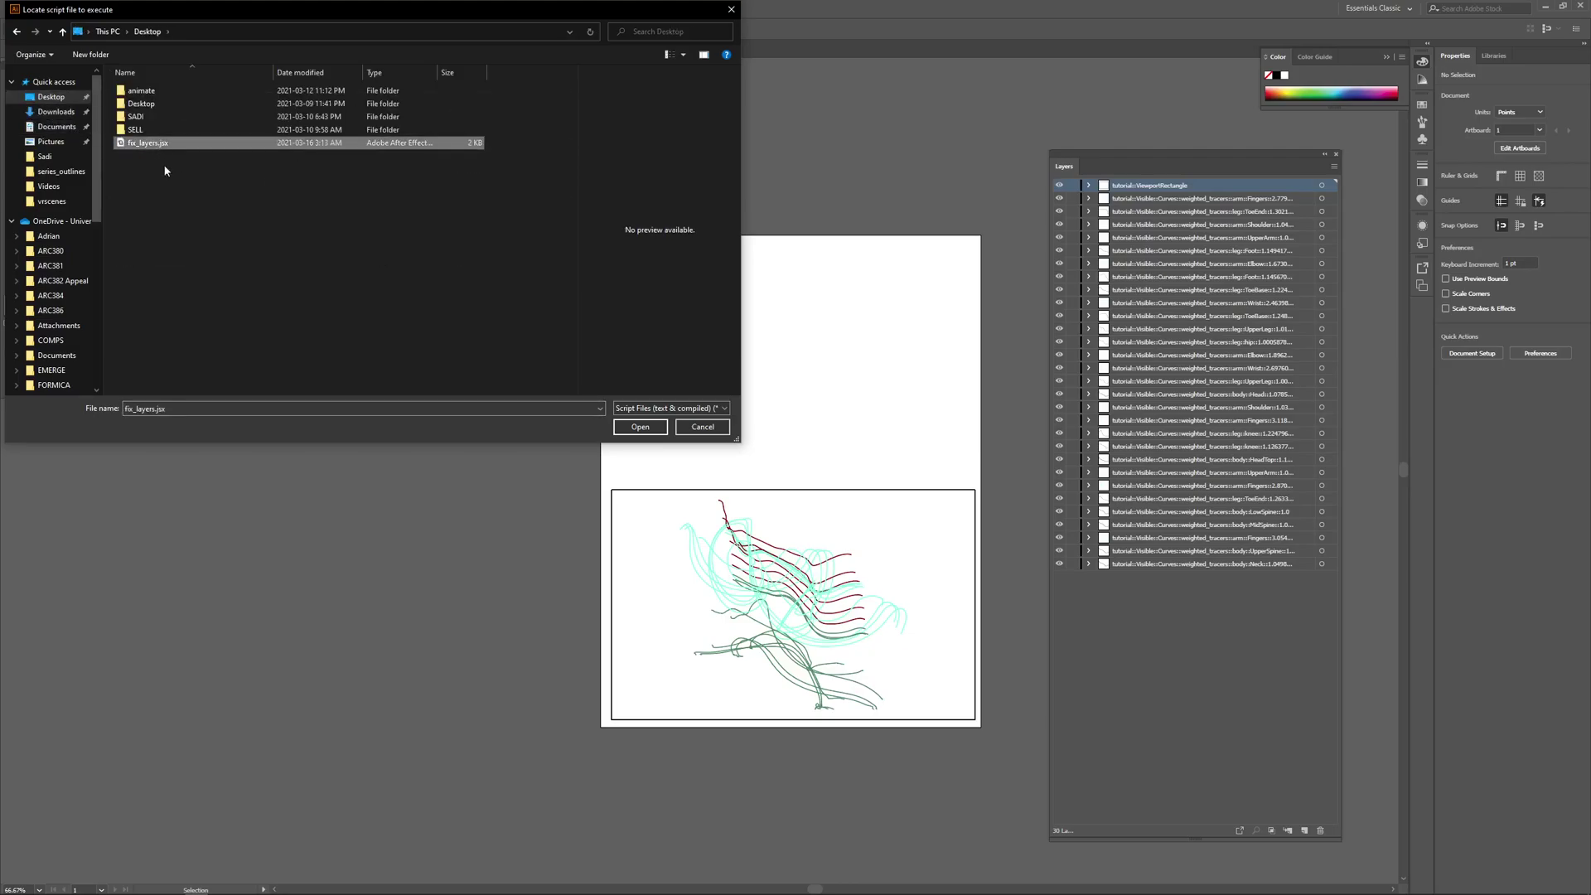
click(639, 426)
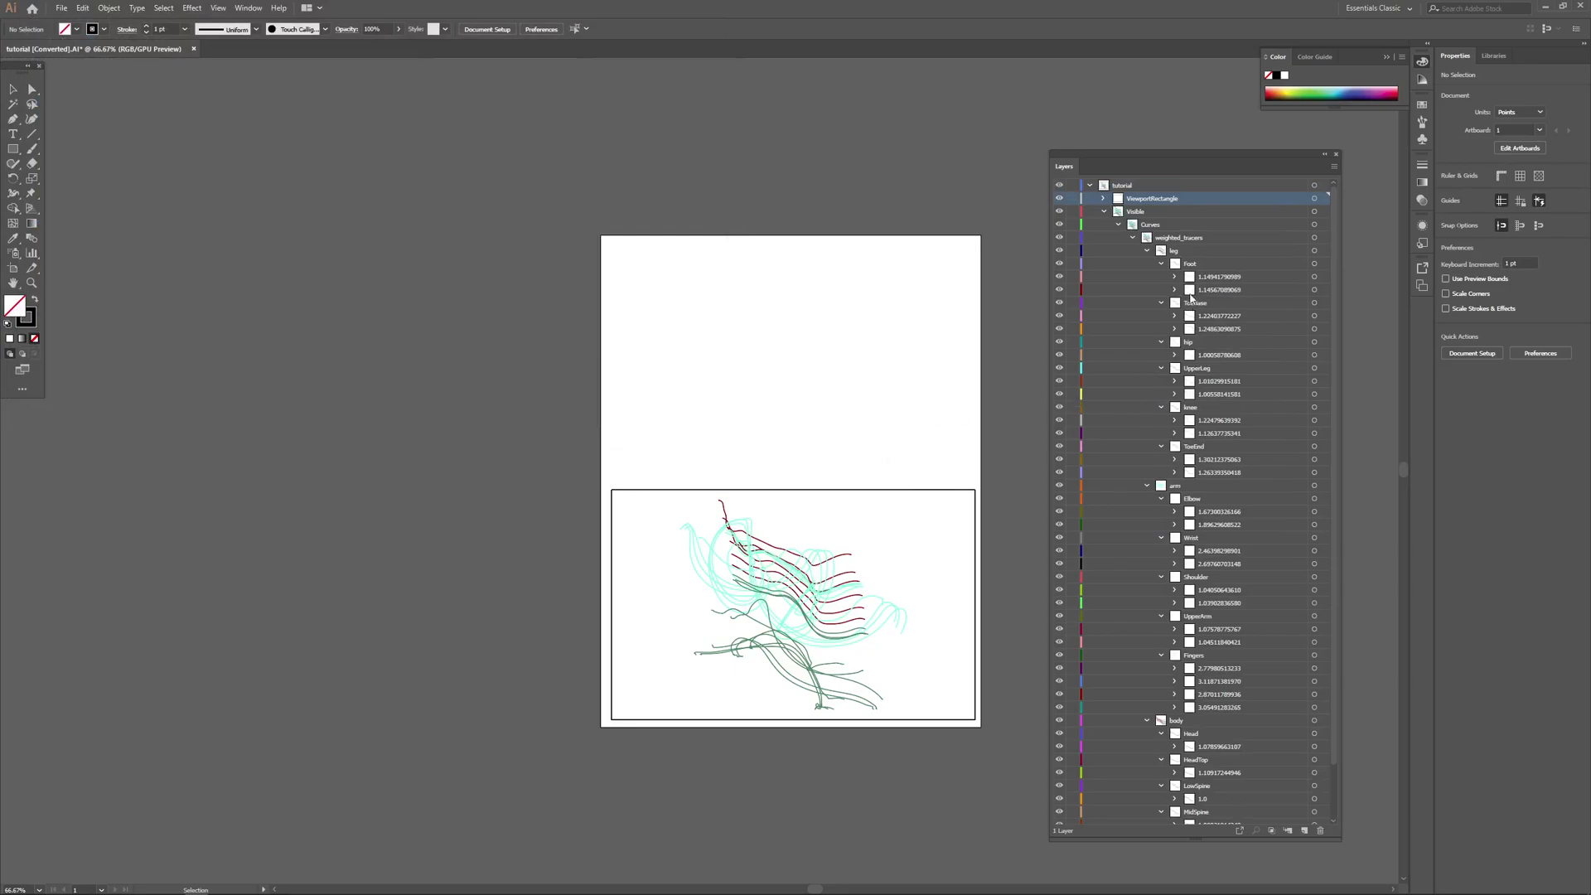
scroll(1199, 325, up, 3)
key(ctrl+z)
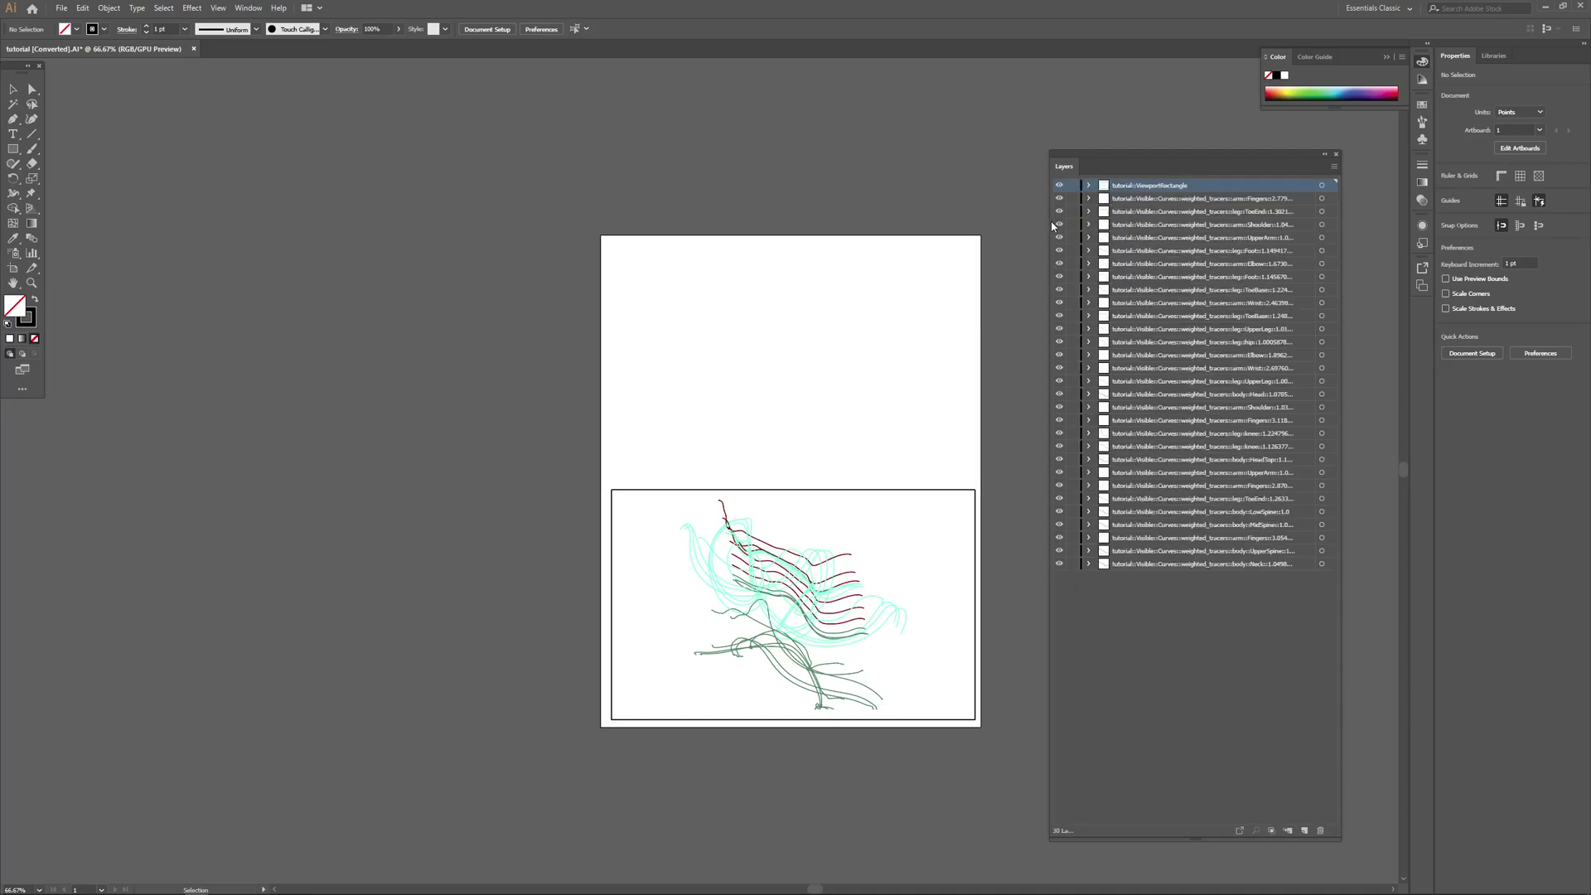
Widen the Layers panel to show the full layer names and check the contents of one leg Foot layer.
drag(1053, 226, 868, 228)
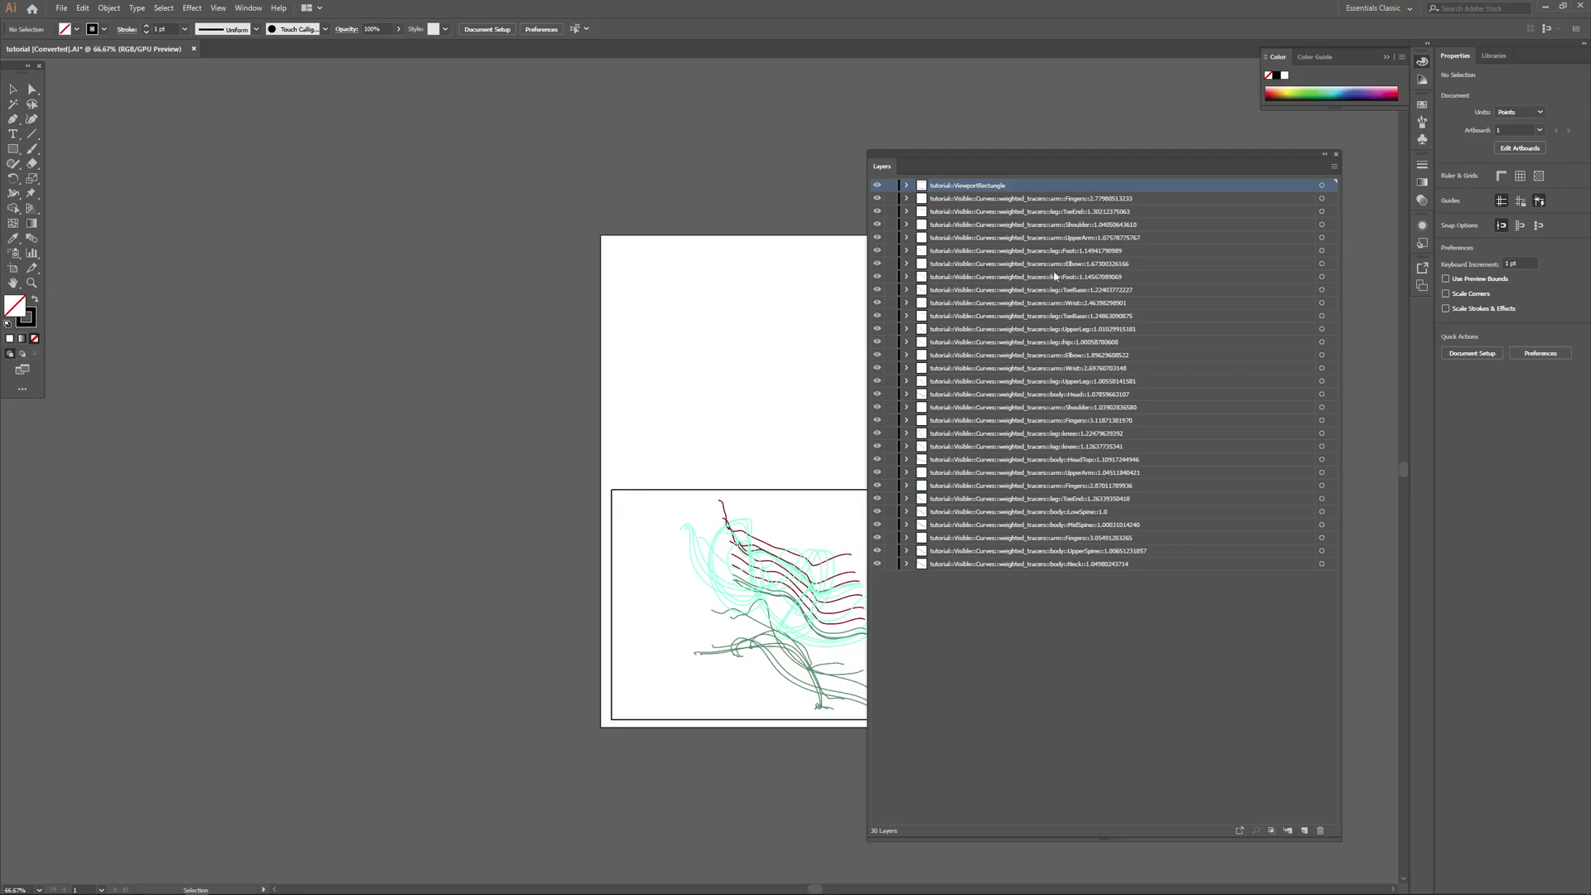
click(907, 277)
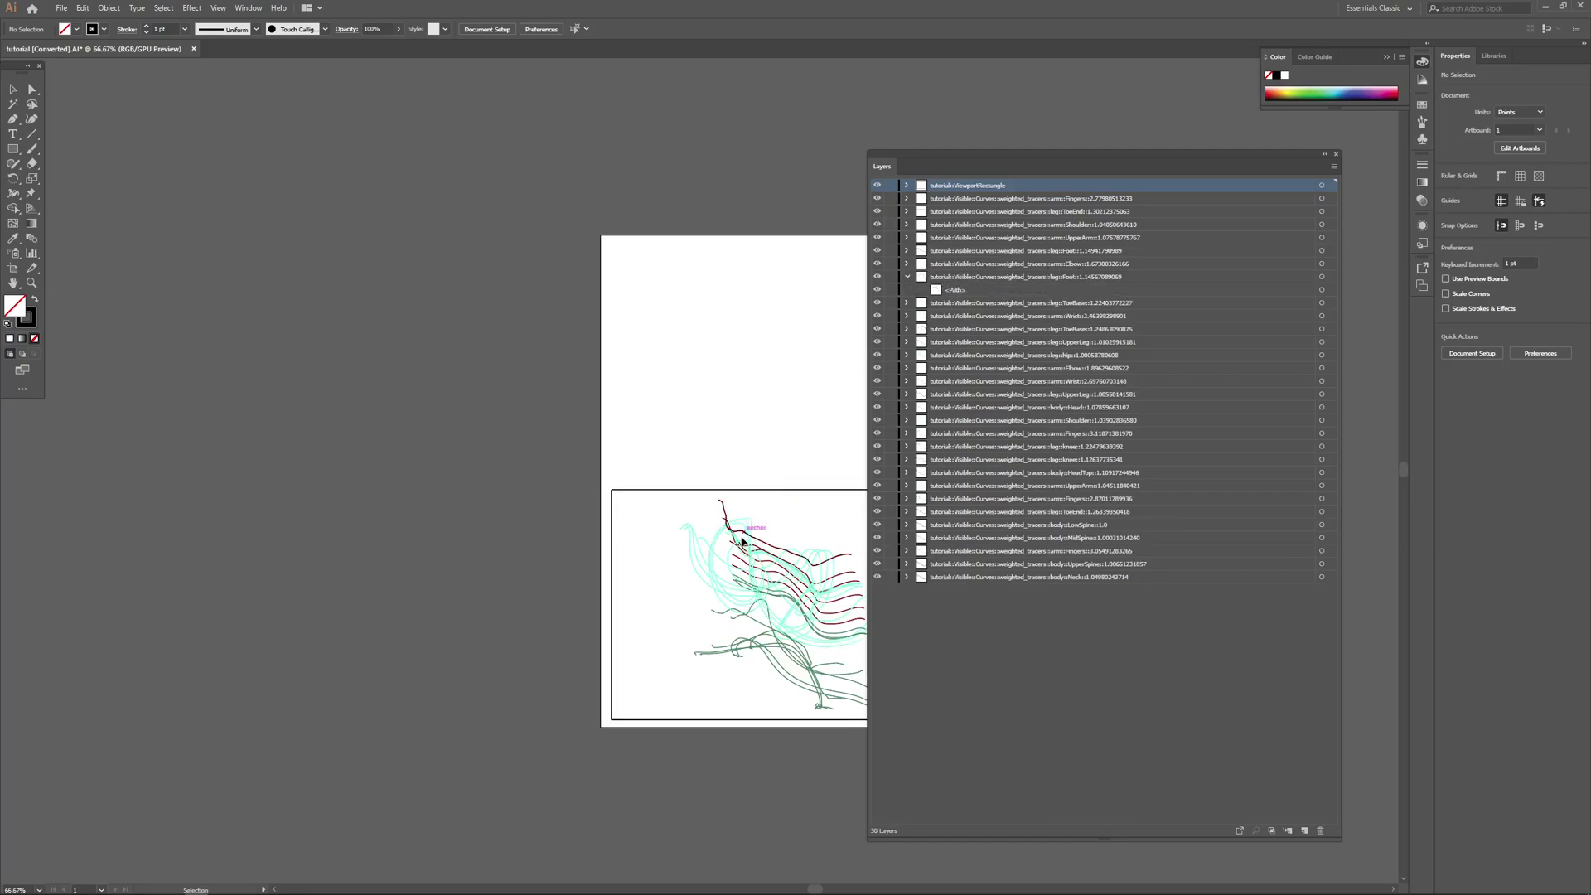
click(906, 276)
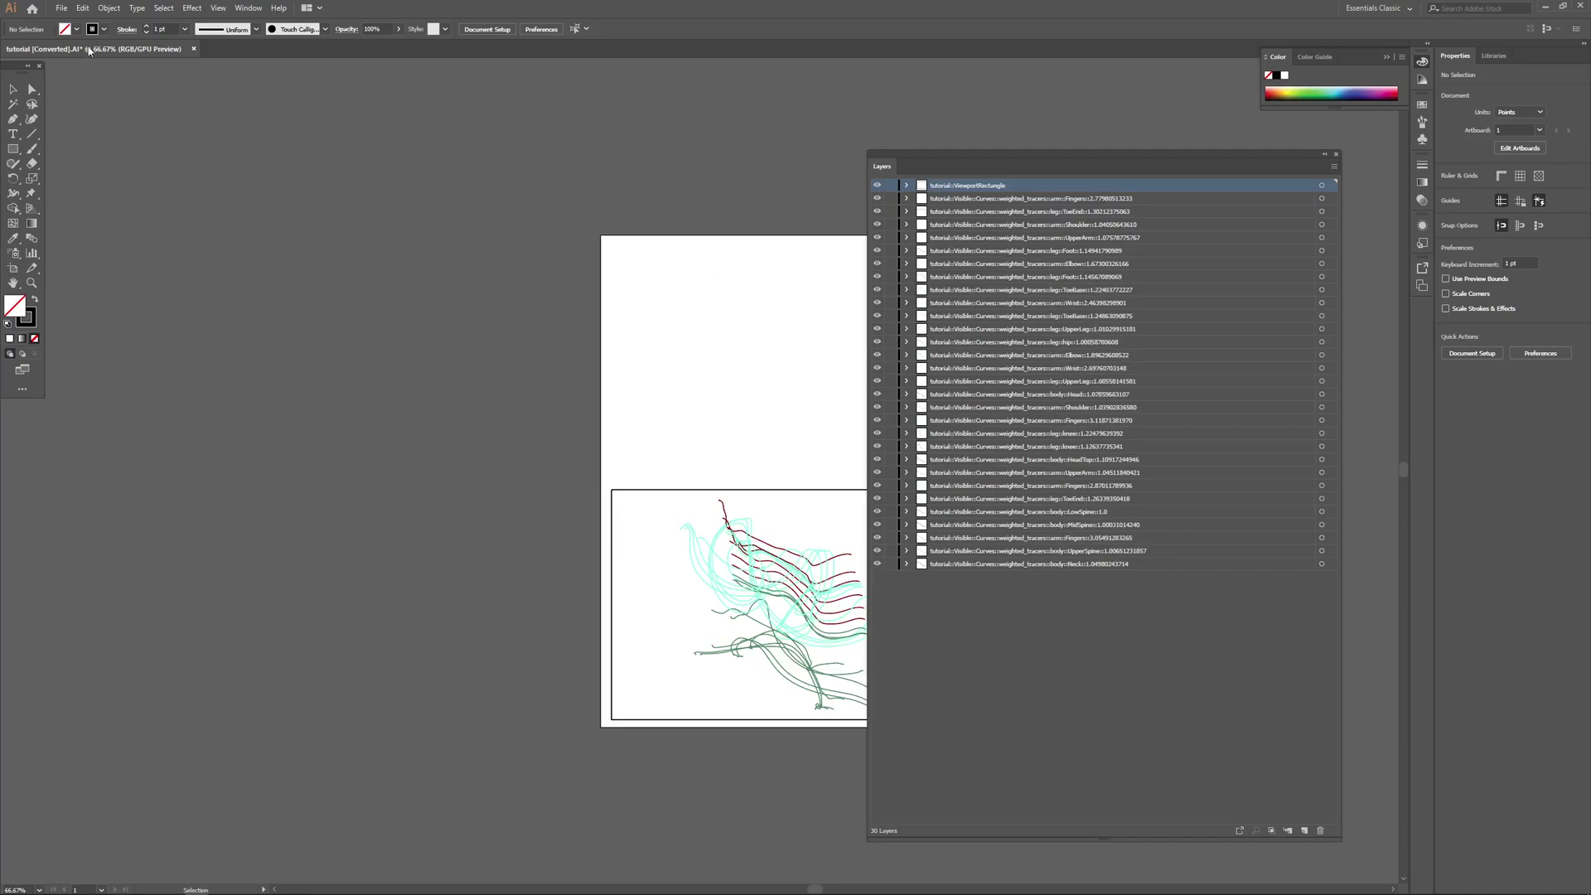
Run the fix_layers.jsx script from the Desktop to rebuild the flat layer list into nested sublayers.
click(66, 7)
mouse_move(91, 272)
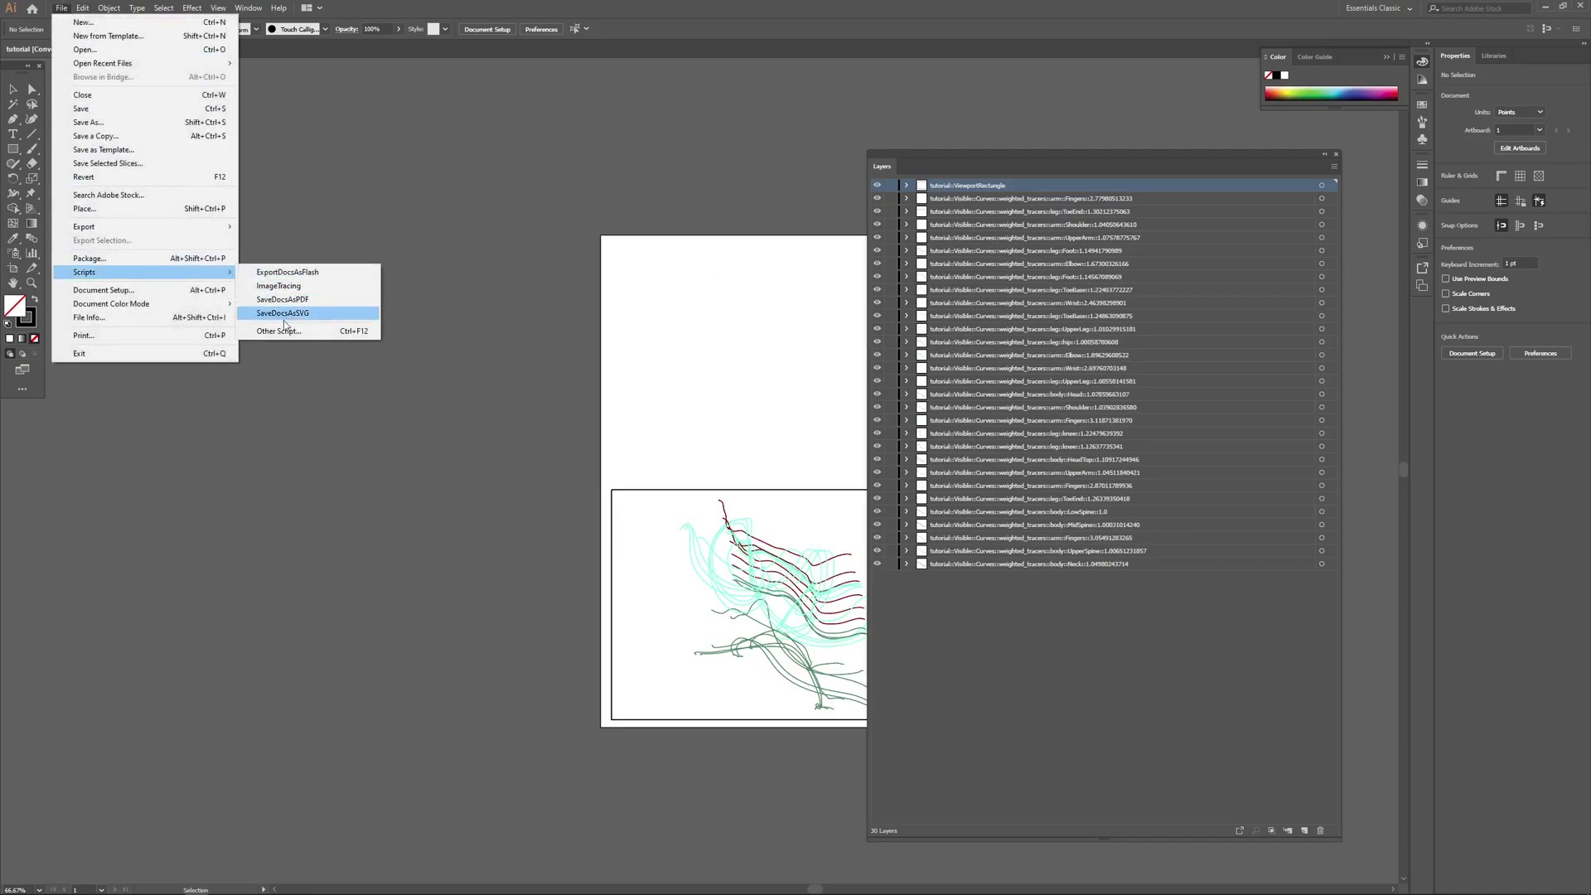
click(331, 331)
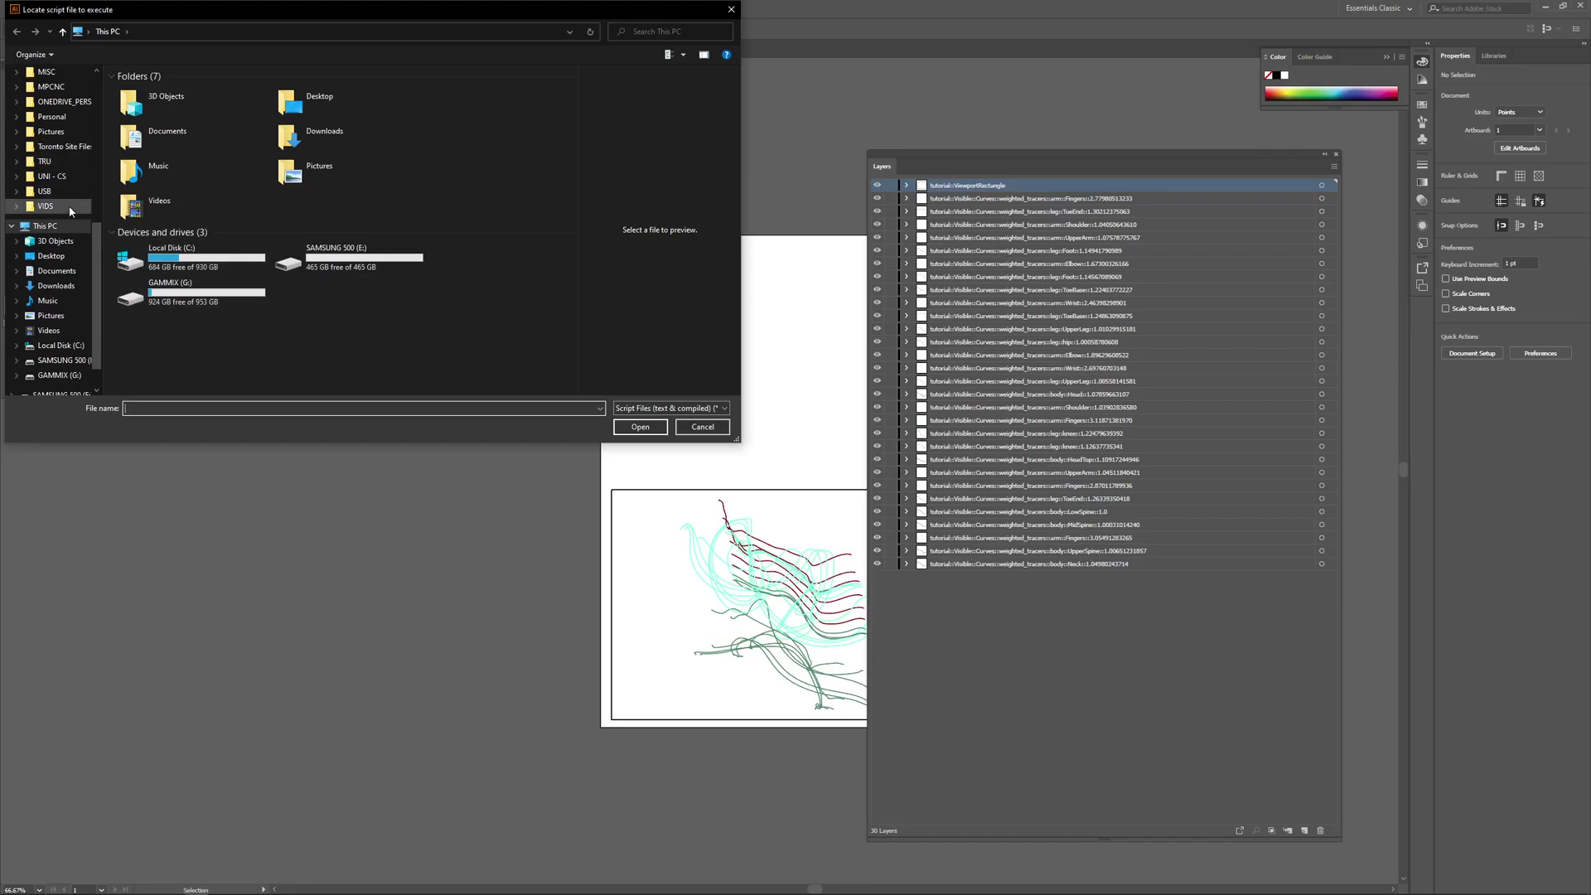
click(51, 255)
click(166, 143)
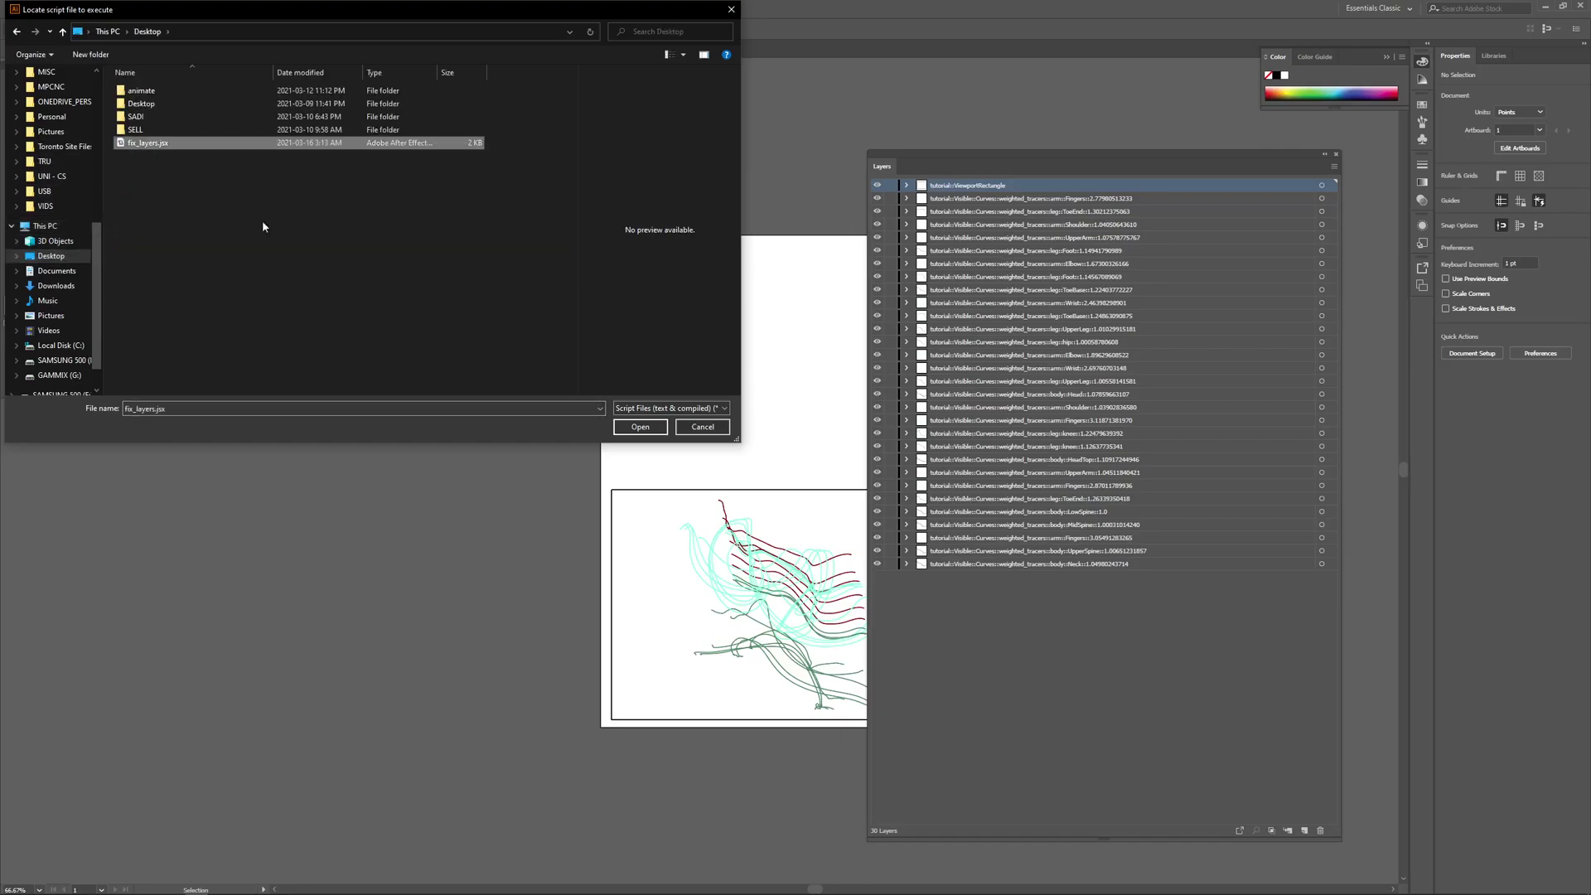
click(640, 428)
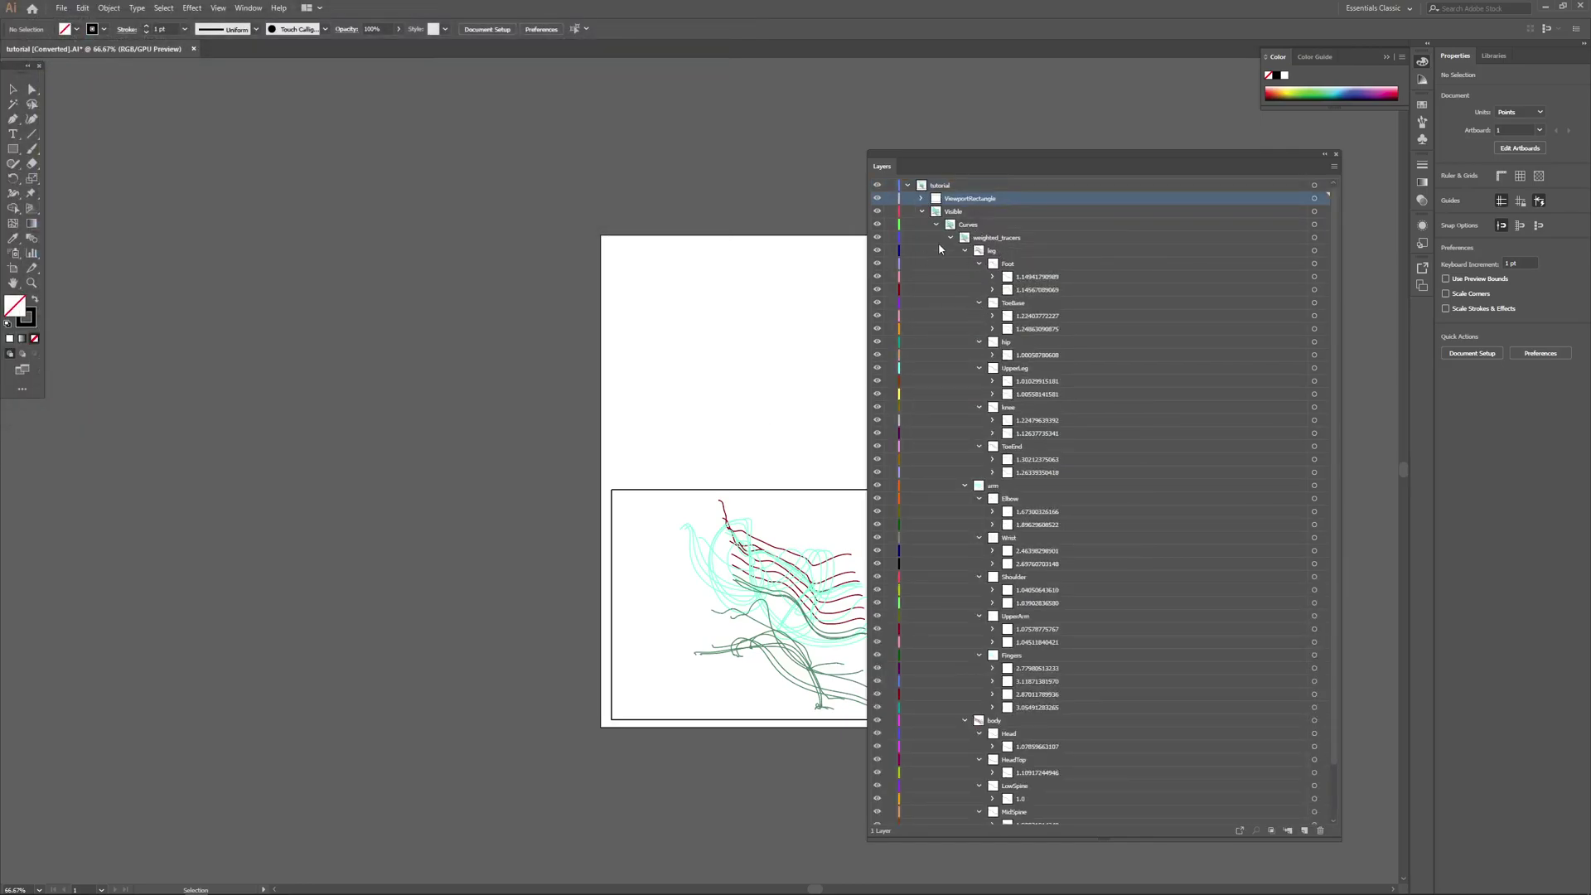
Collapse the leg, arm and body sublayers under weighted_tracers.
click(950, 238)
click(950, 238)
click(964, 250)
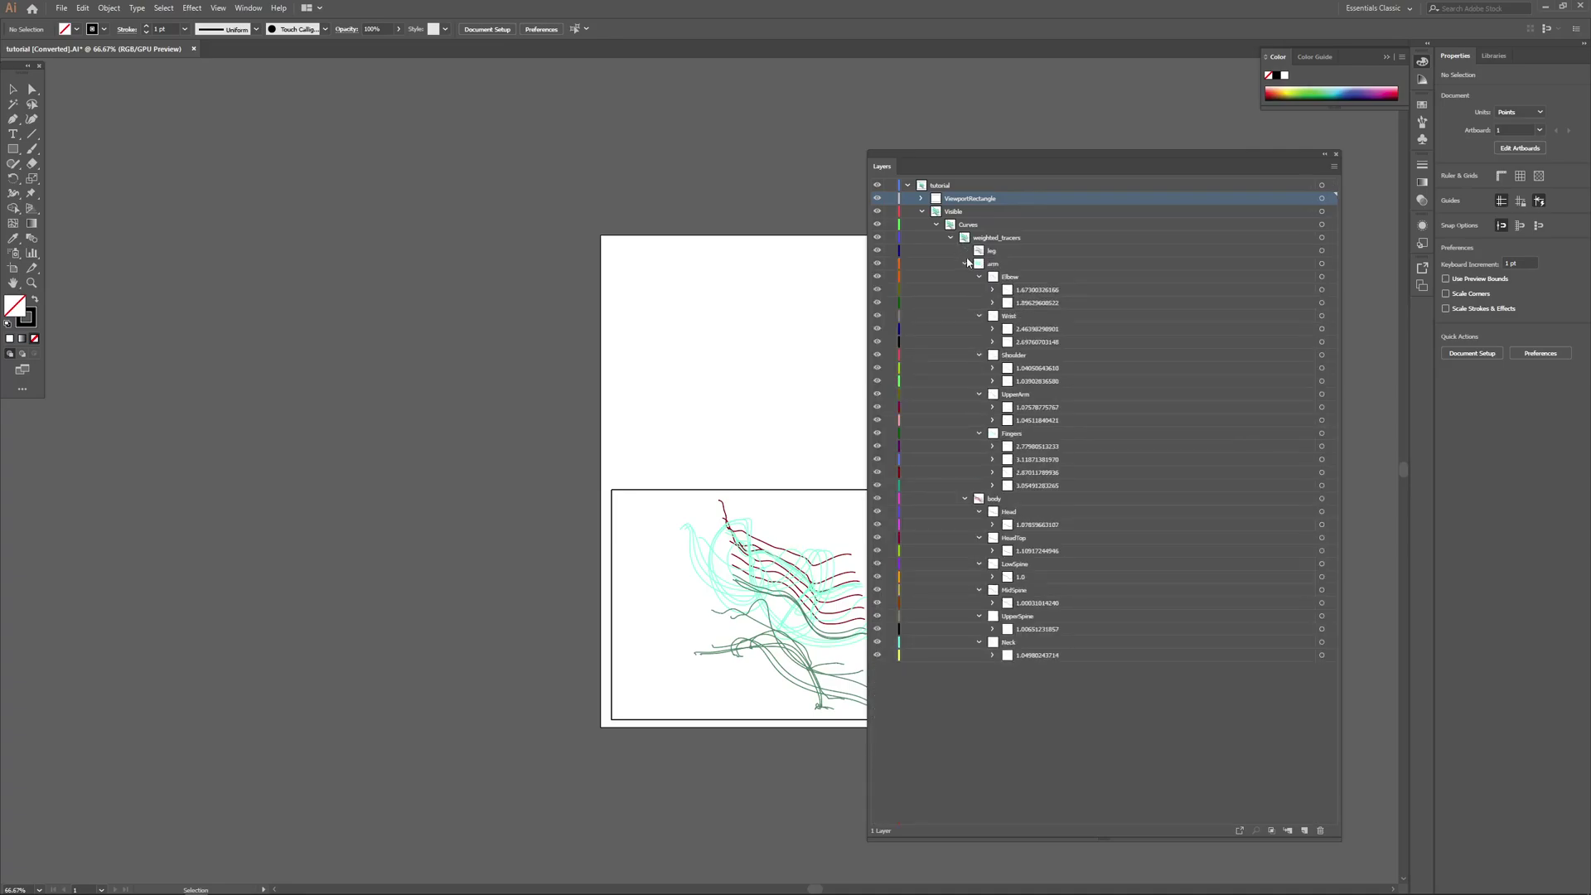
click(964, 263)
click(964, 277)
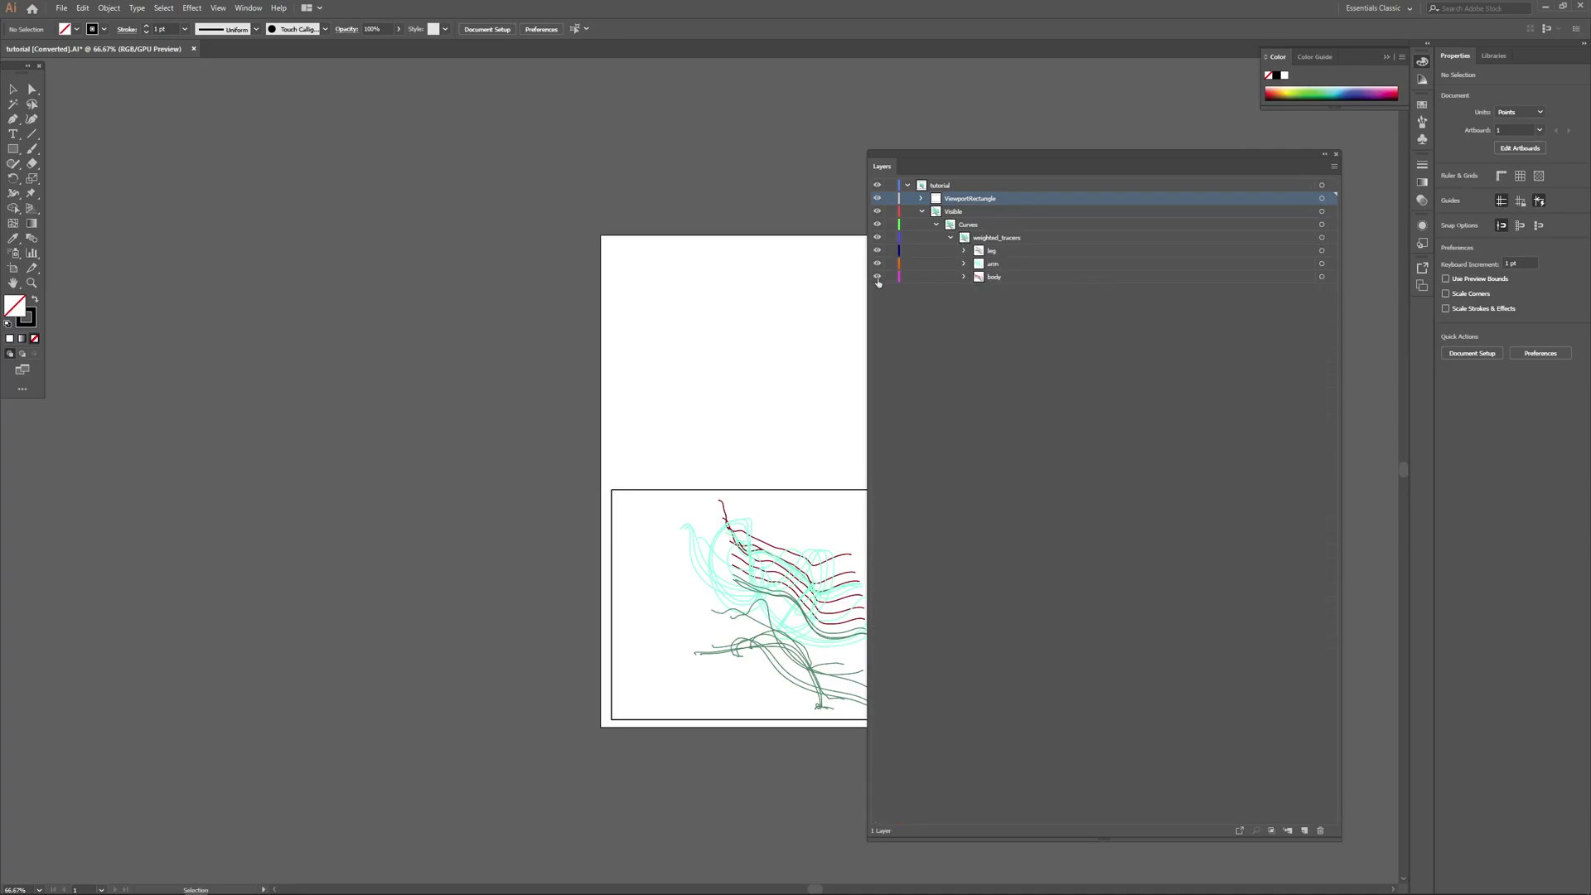
Check the body and arm sublayers by briefly hiding and showing each one's curves in the drawing.
scroll(778, 435, down, 5)
alt+scroll(793, 447, up, 3)
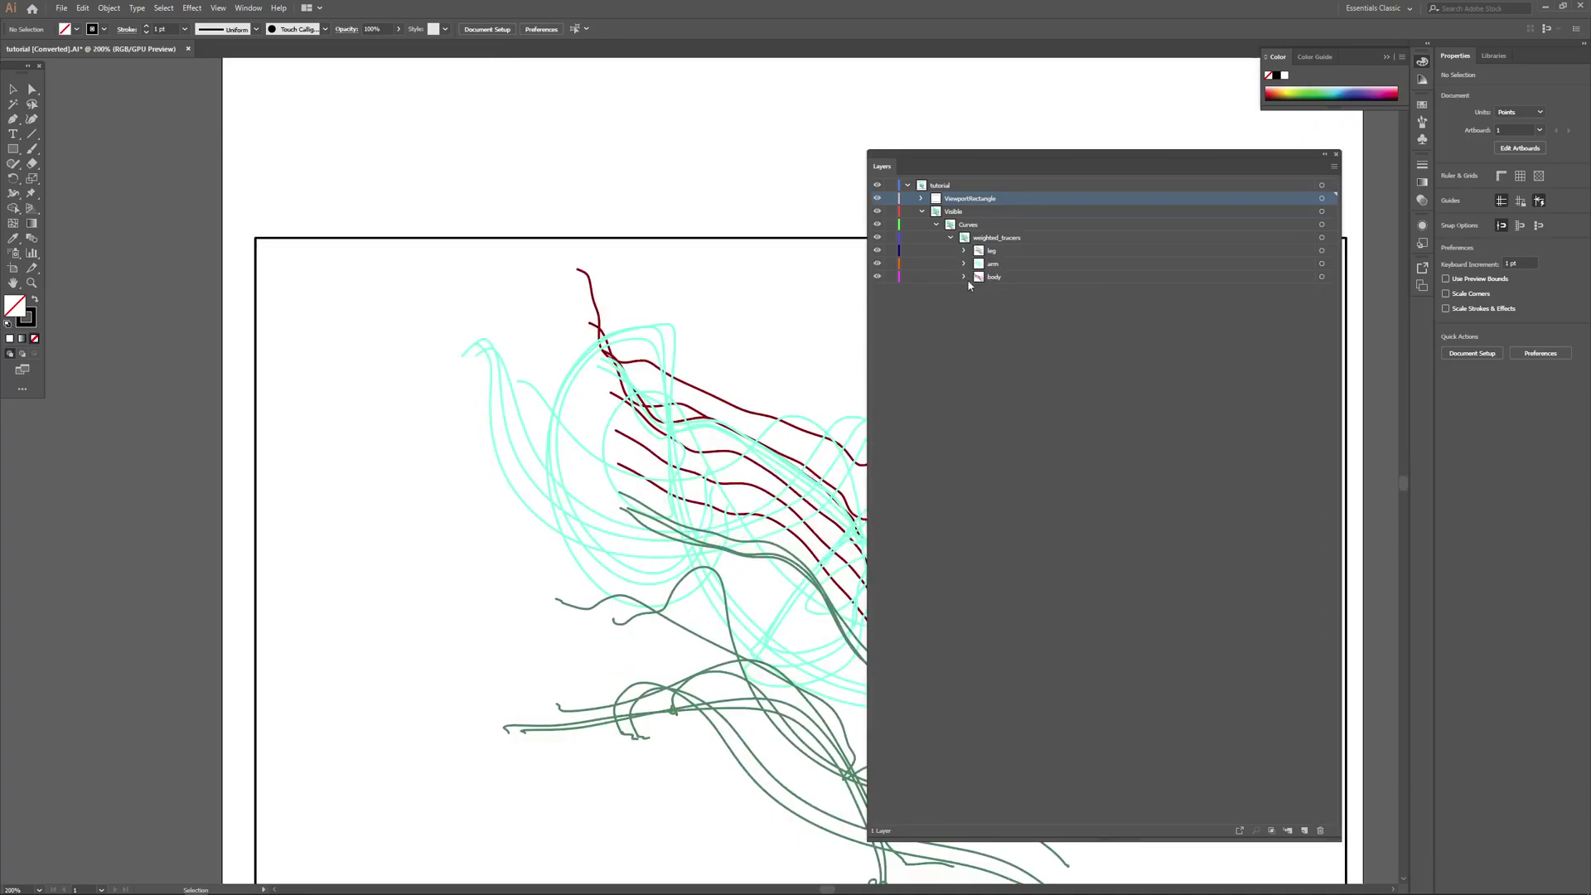
click(879, 276)
click(878, 277)
click(878, 263)
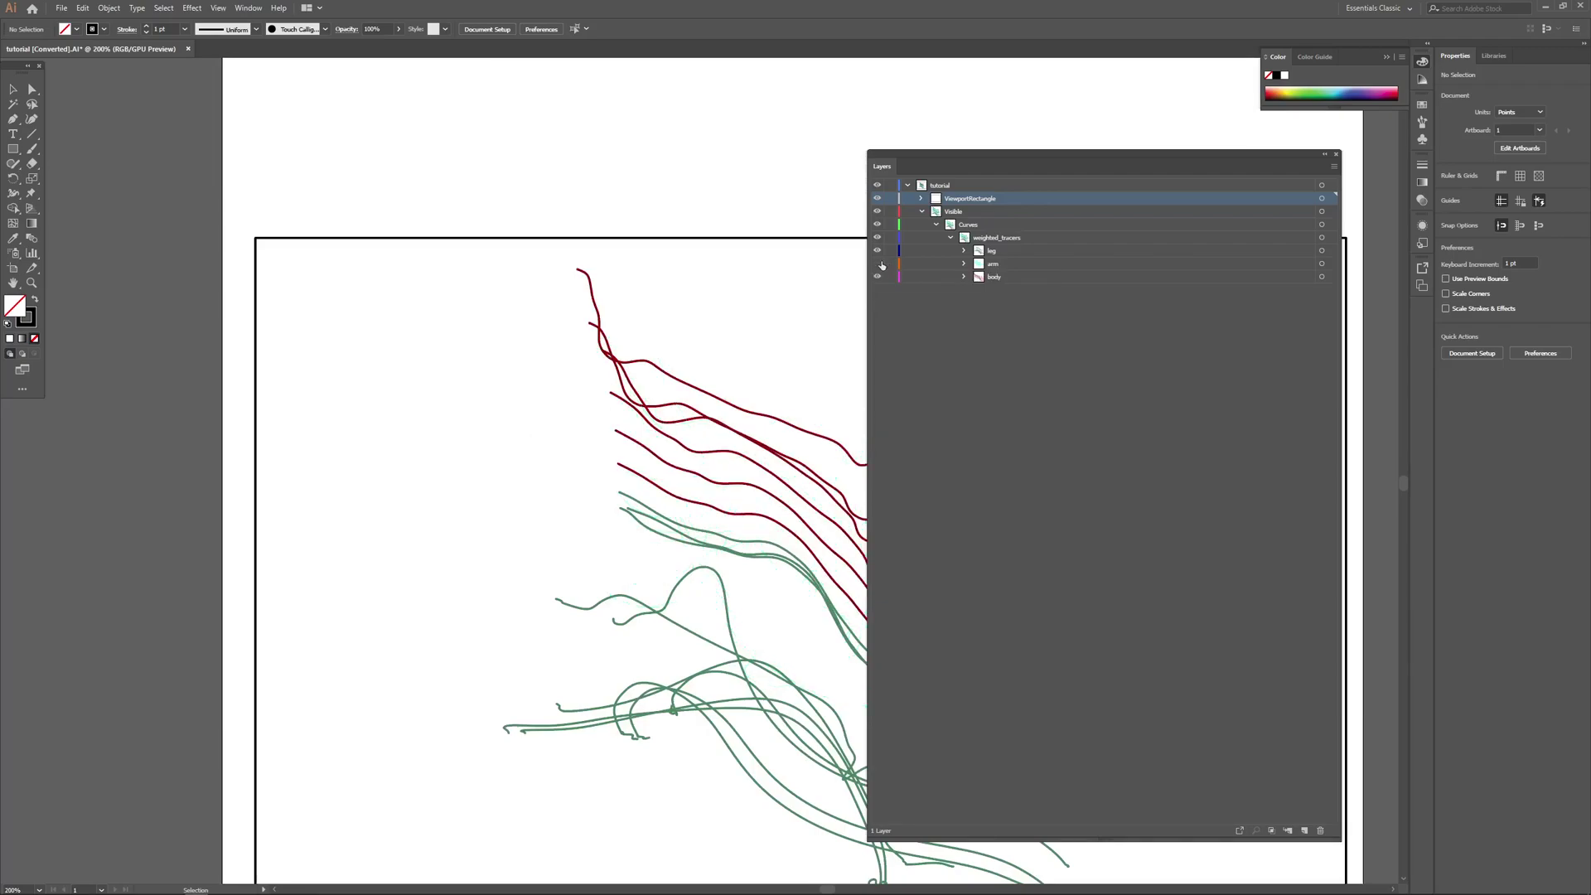
click(878, 263)
Expand the arm sublayer and collapse its Elbow, Wrist, Shoulder and UpperArm sublayers, leaving Fingers open.
click(964, 264)
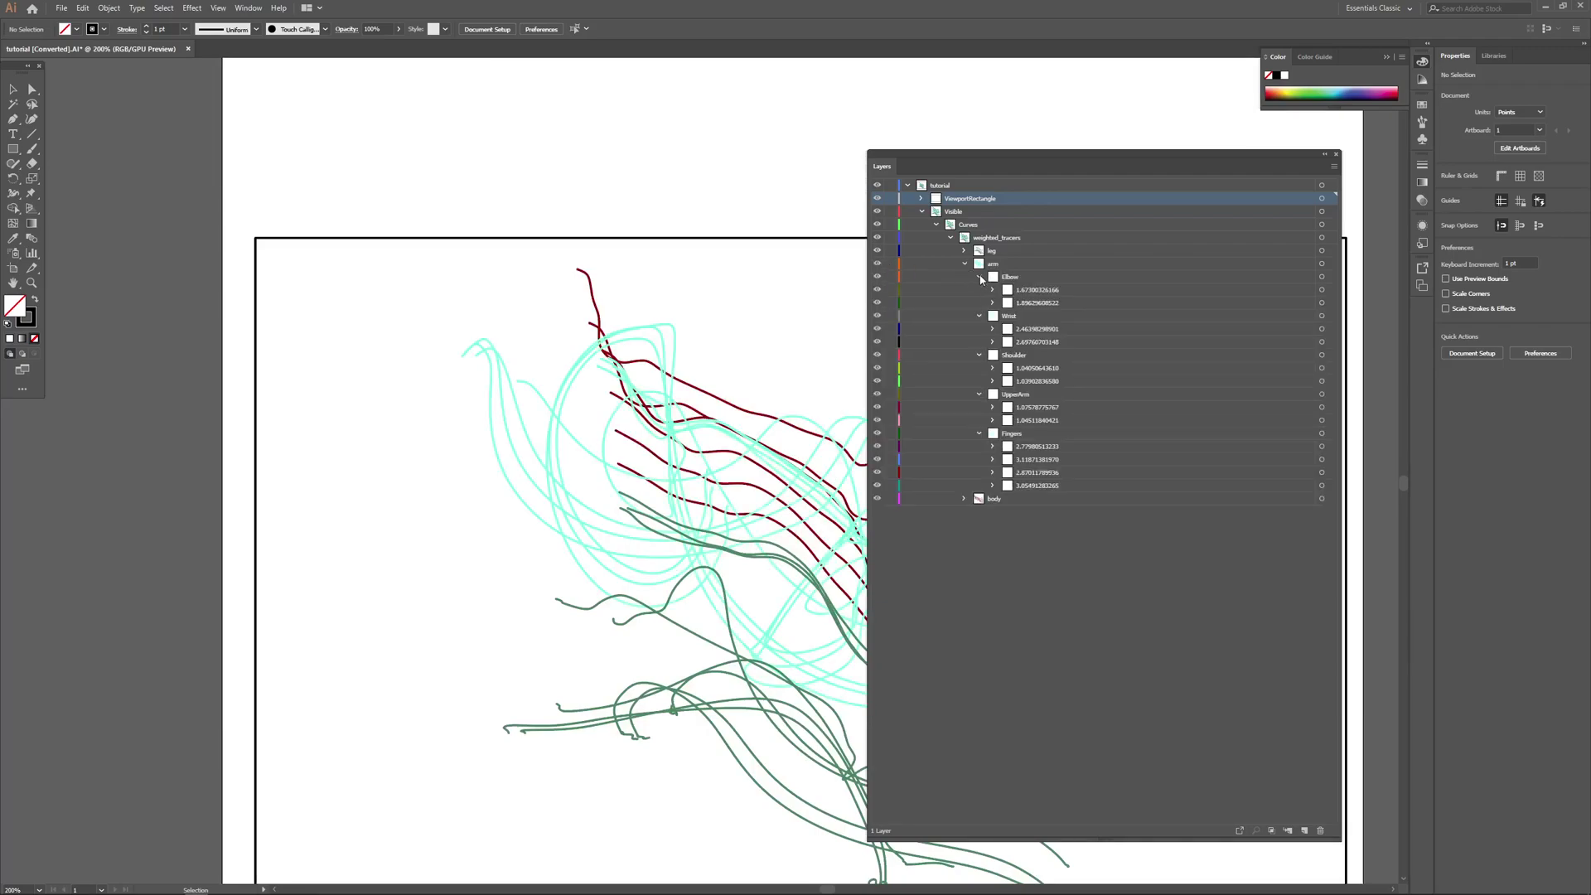
click(978, 277)
click(978, 290)
click(979, 302)
click(979, 316)
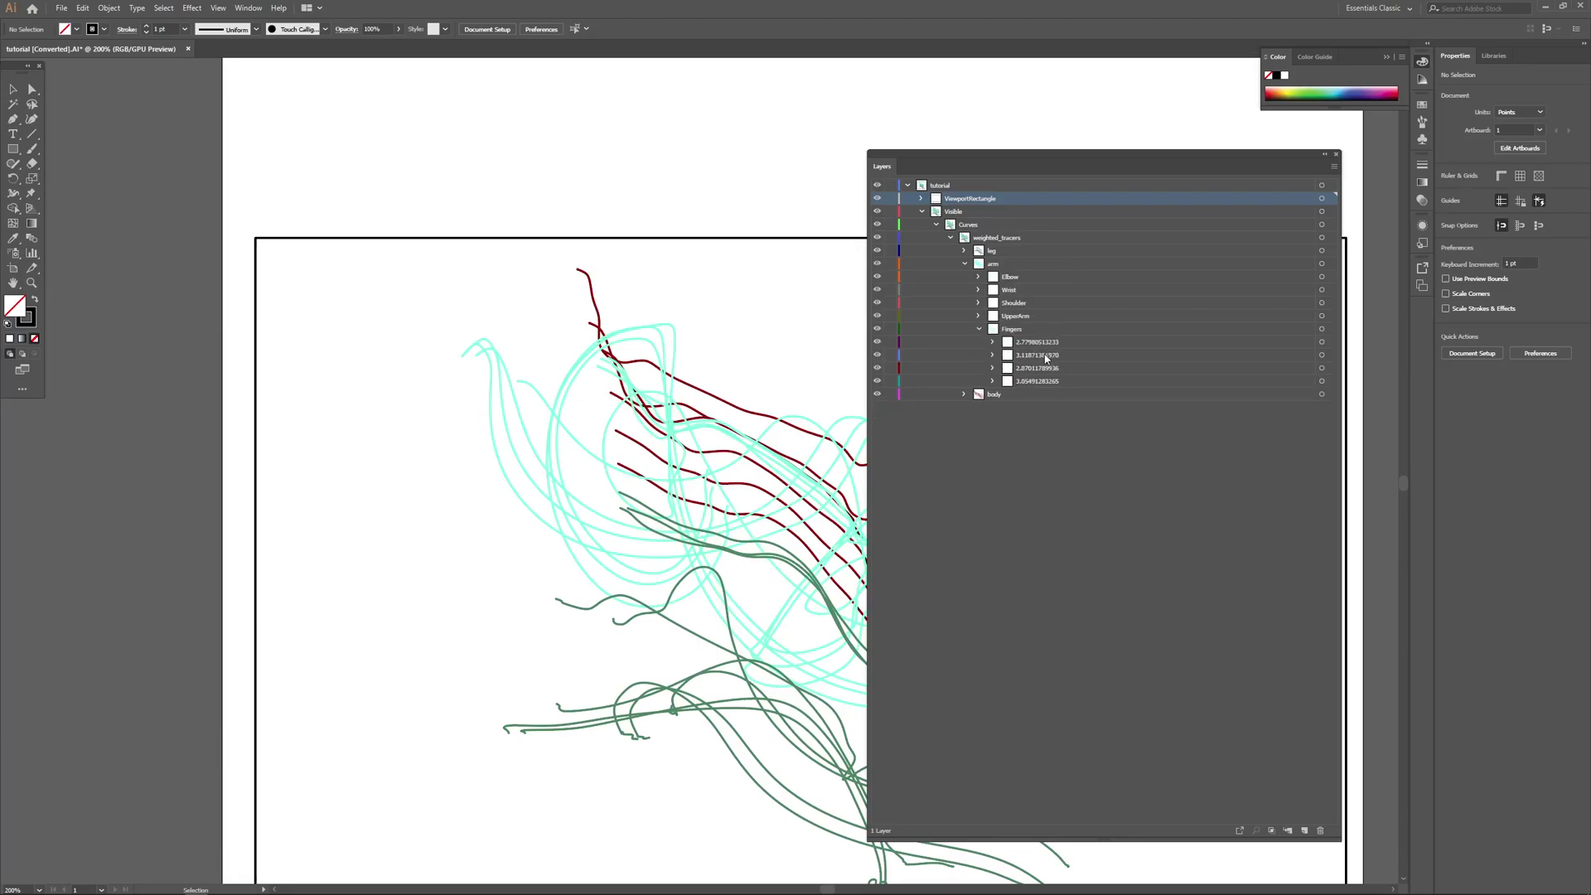
Compare the source curves in Rhino with the layered Illustrator drawing, and examine the whole drawing on its artboard.
key(alt+Tab)
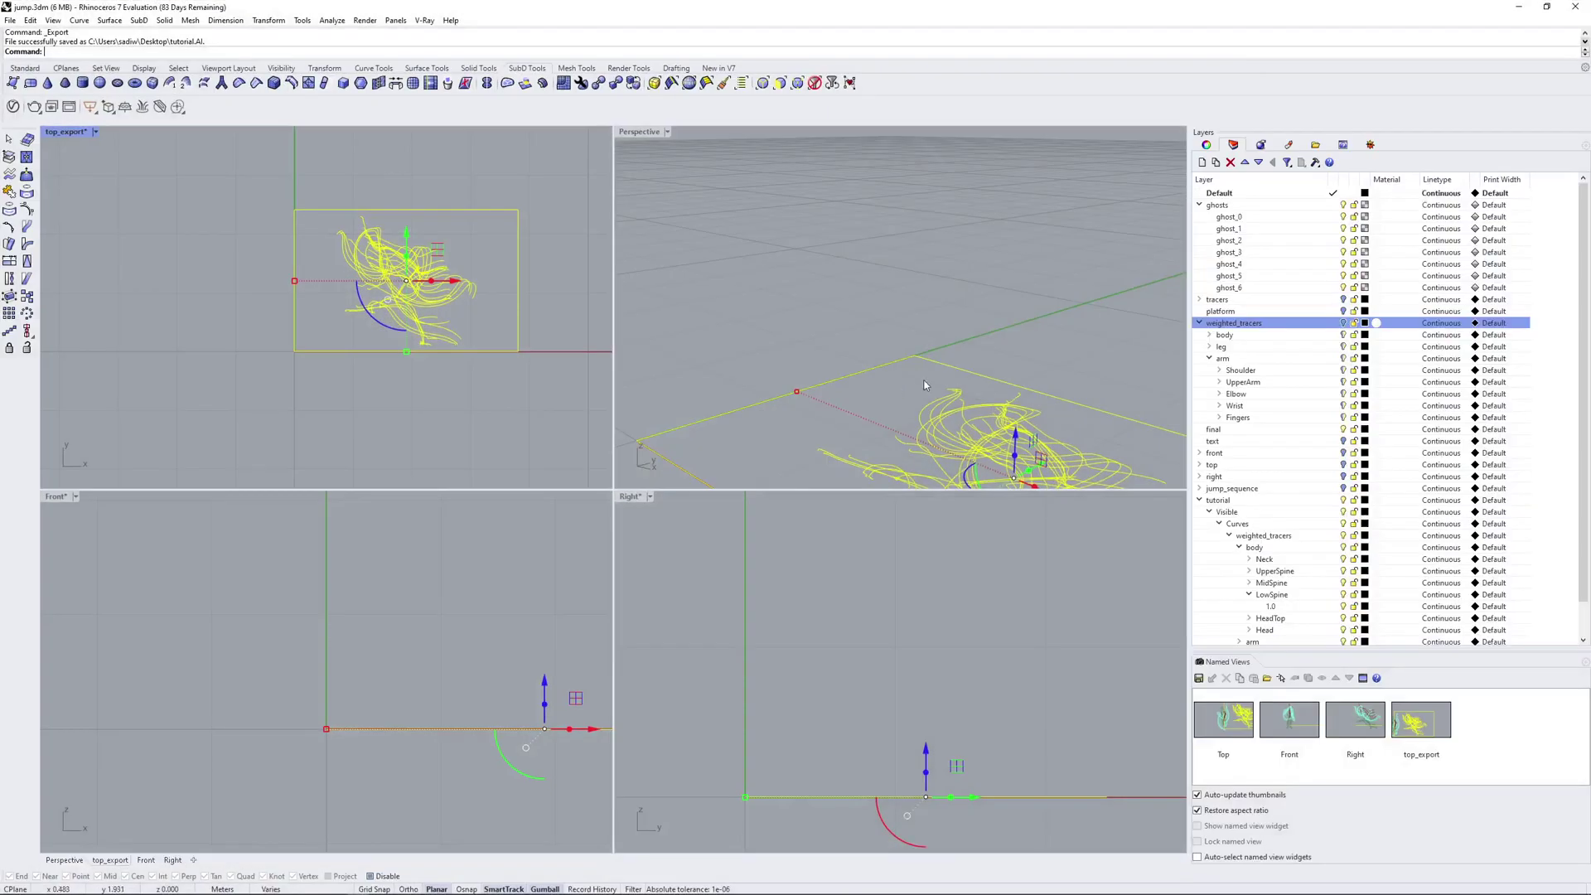
key(alt+Tab)
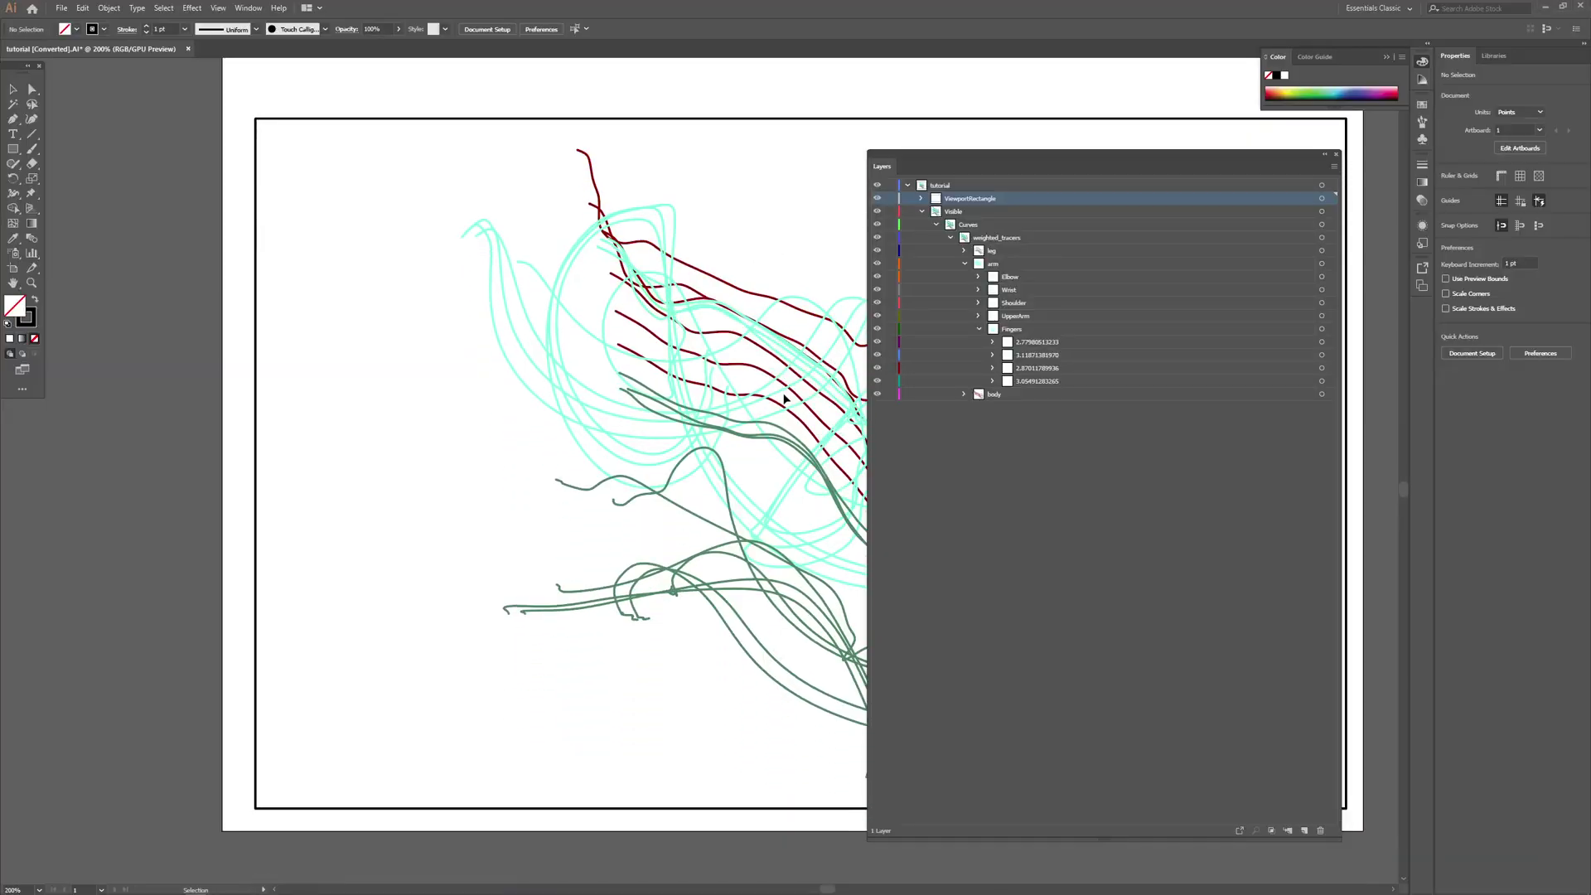
ctrl+scroll(783, 402, down, 11)
scroll(782, 406, down, 4)
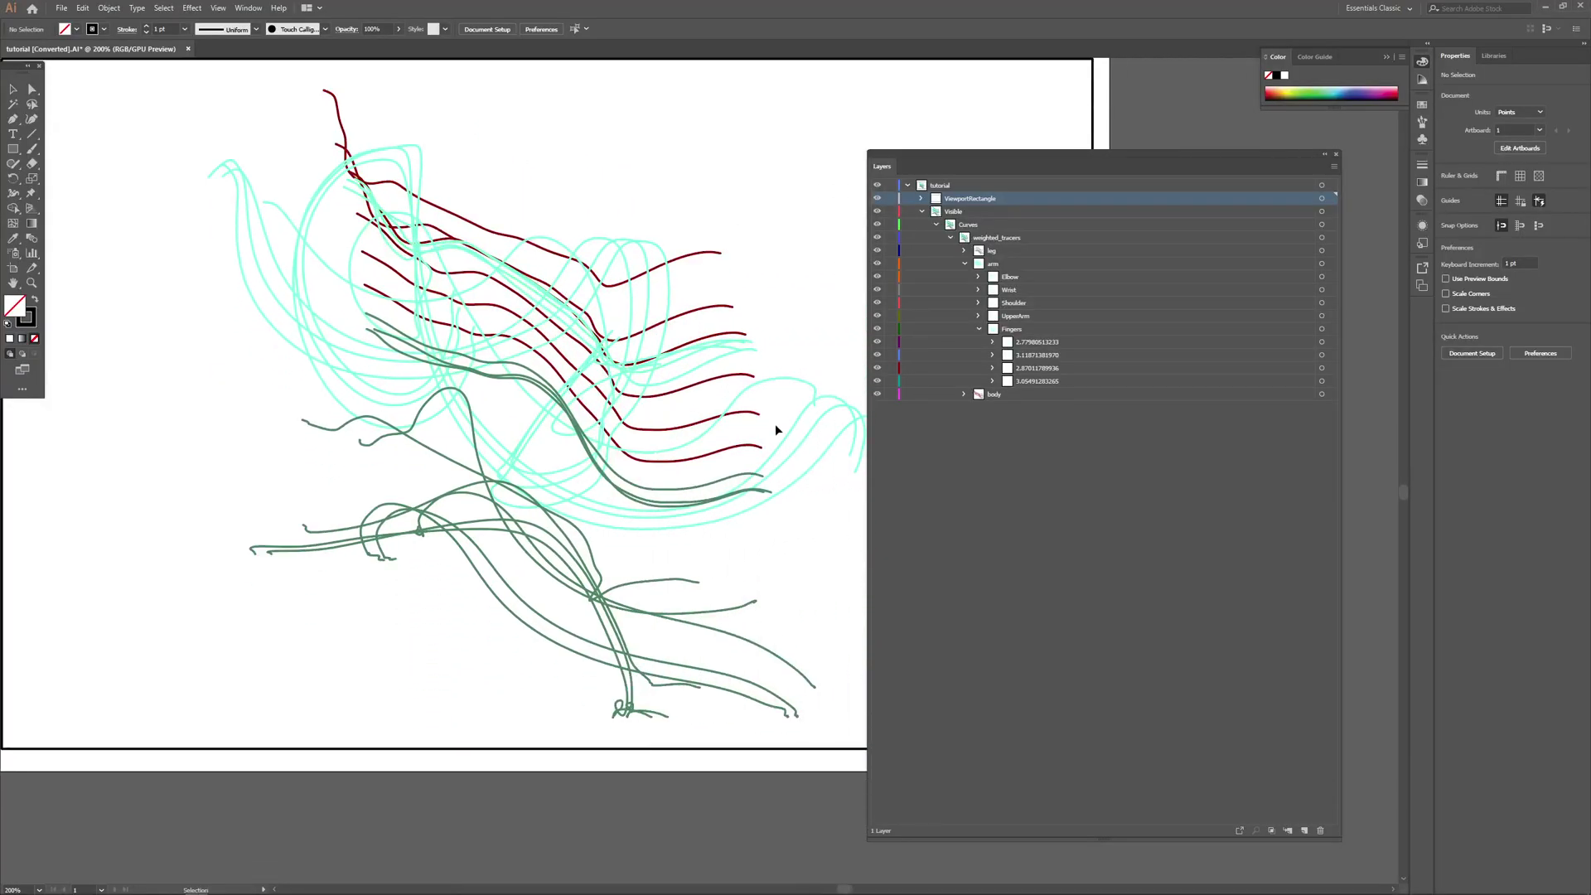
alt+scroll(769, 418, down, 2)
ctrl+scroll(753, 410, down, 4)
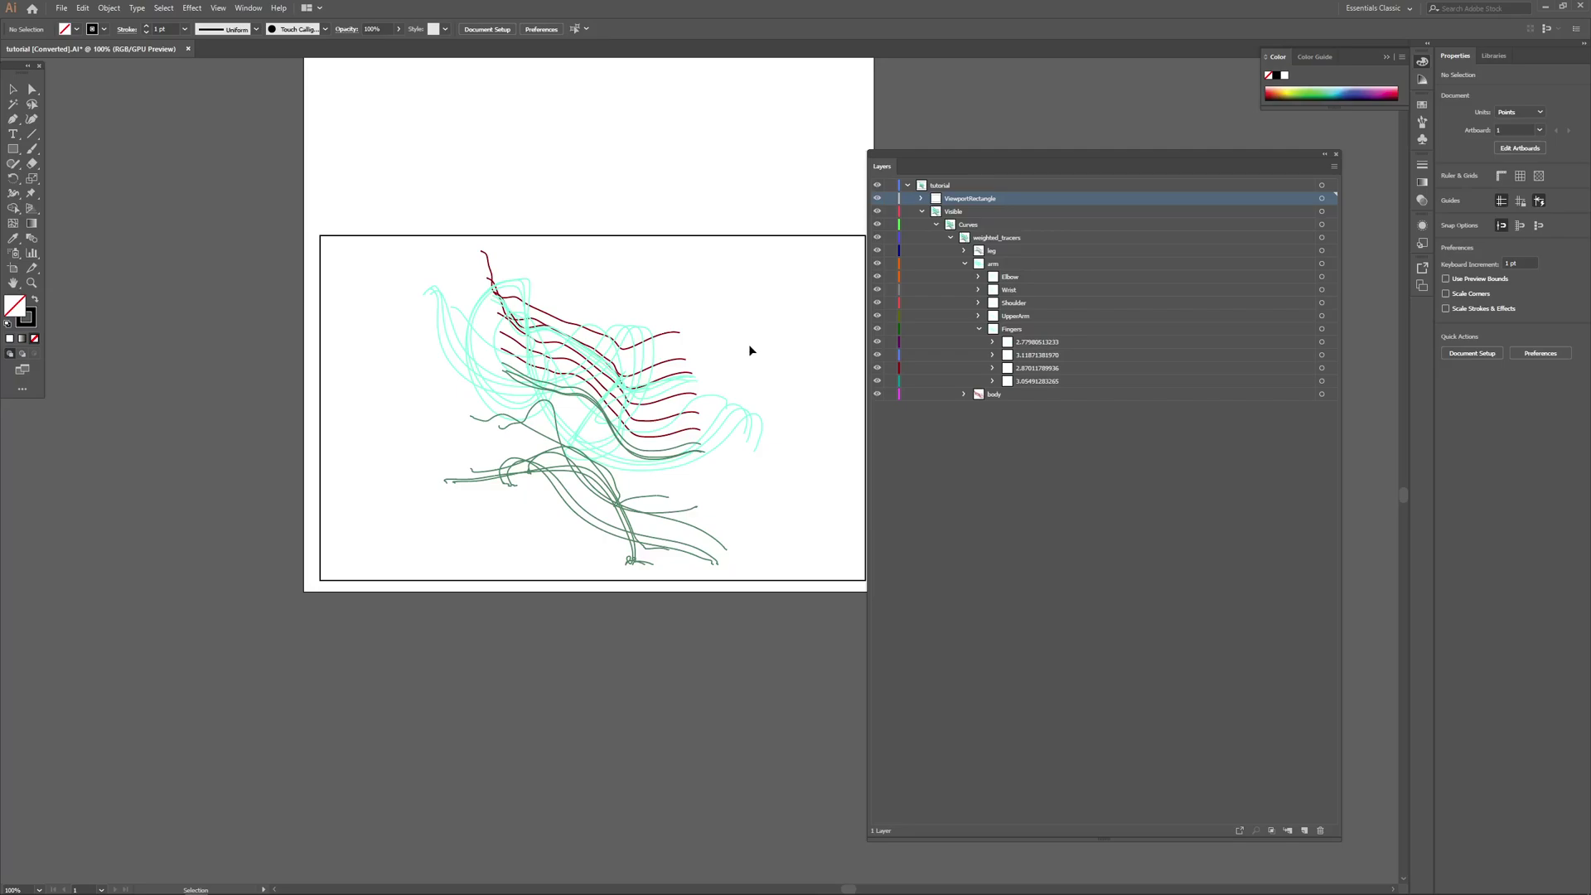
ctrl+scroll(749, 339, down, 5)
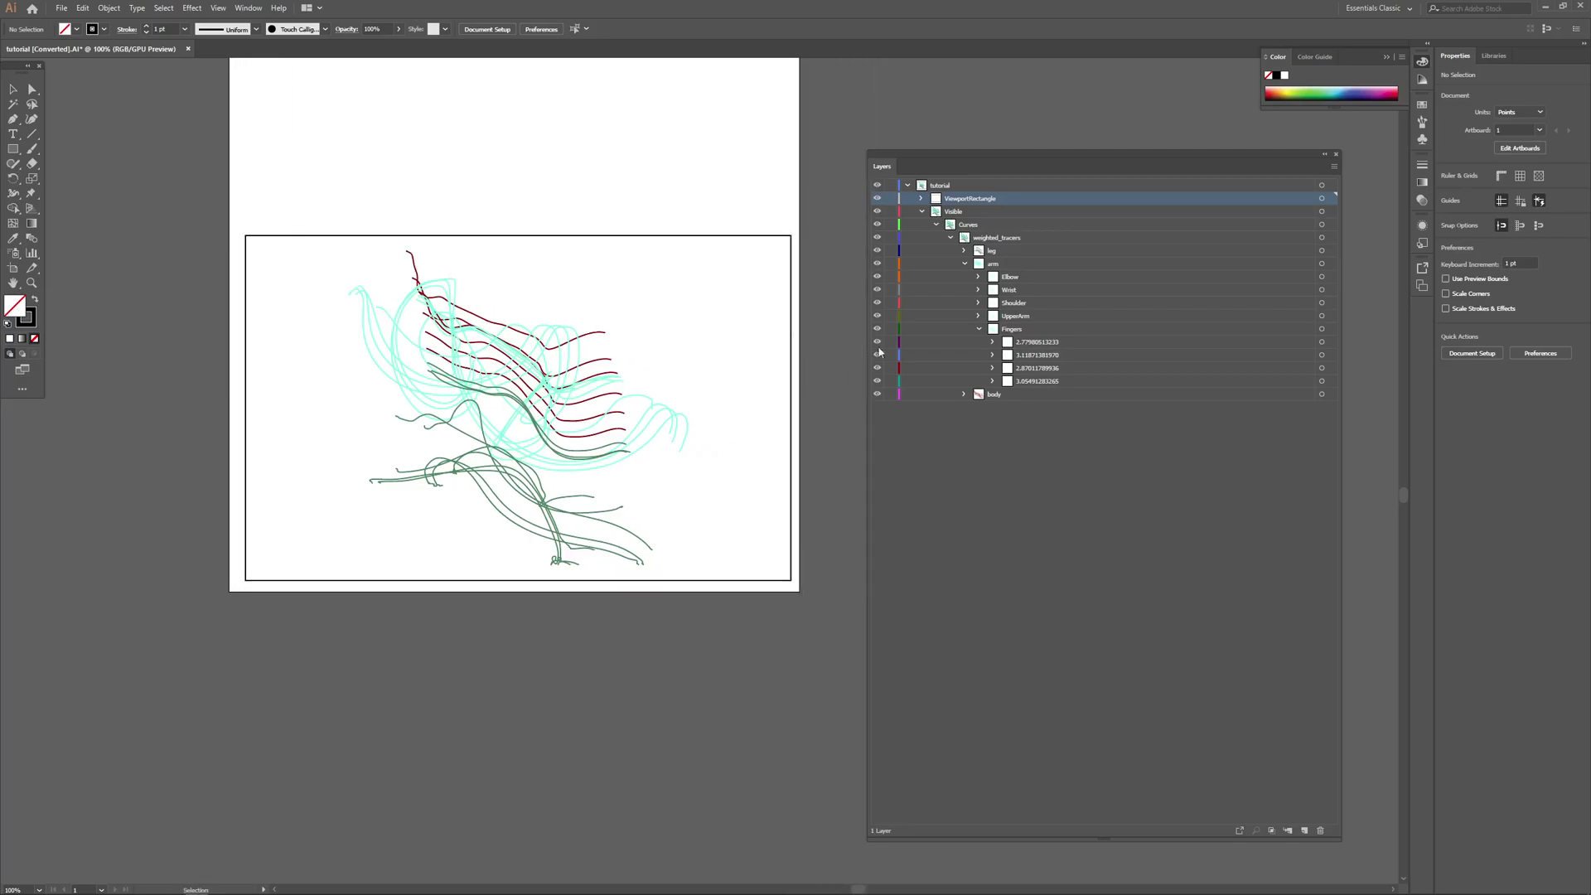